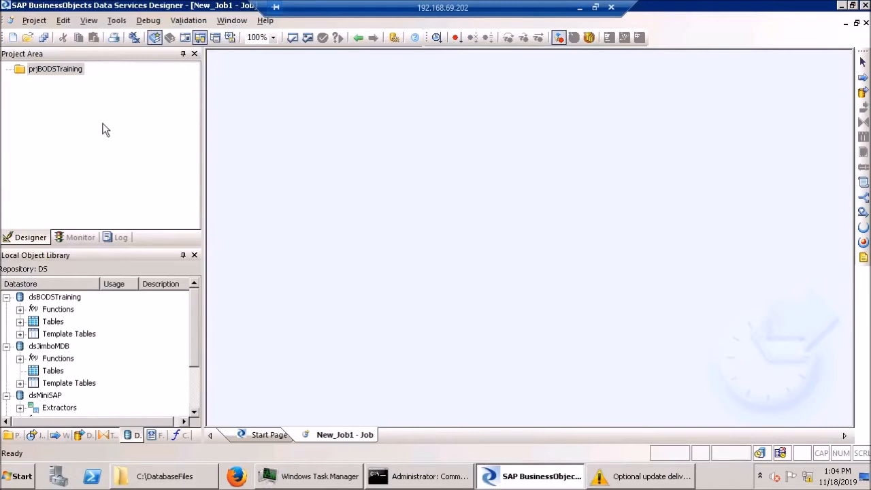
- Create a new batch job named jobCustomers in the prjBODSTraining project
right_click(62, 69)
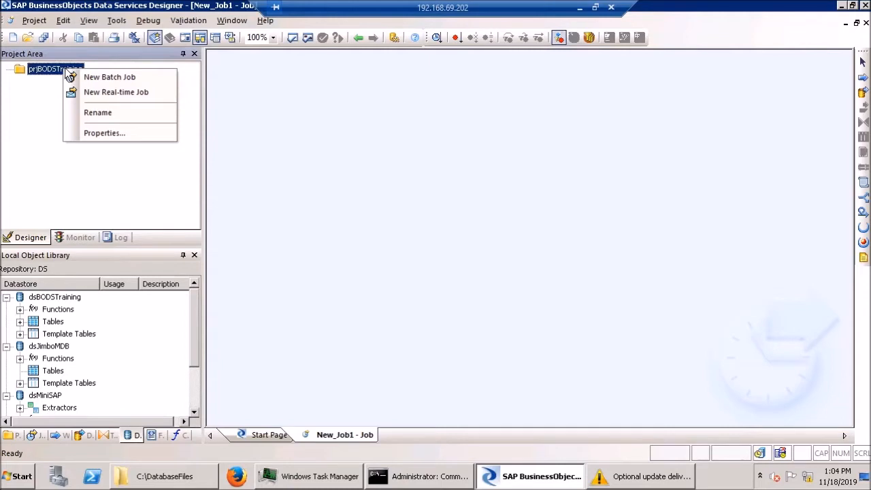
left_click(141, 76)
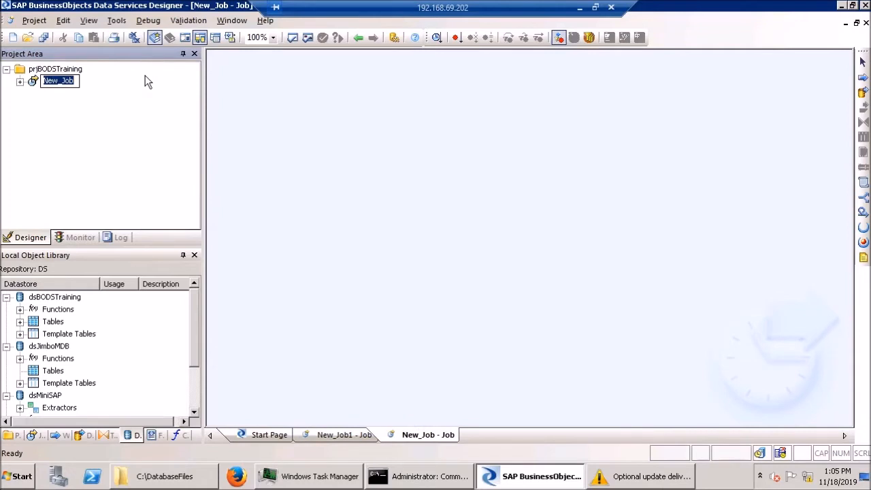
type("jobCustomers")
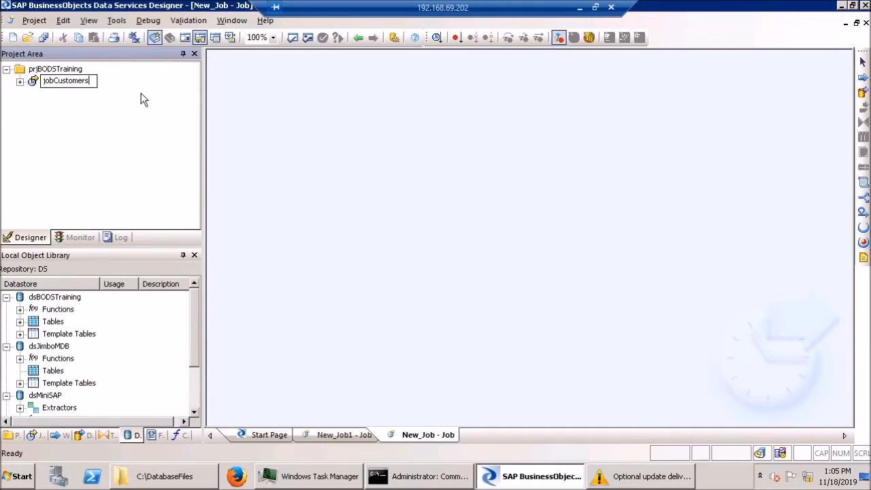
key("Return")
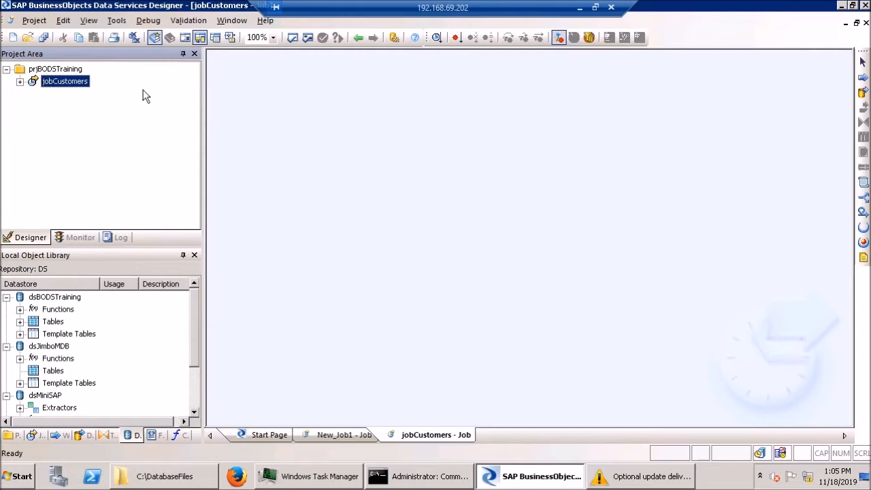
- Add a global variable named $CompanyCode to the jobCustomers job
left_click(185, 38)
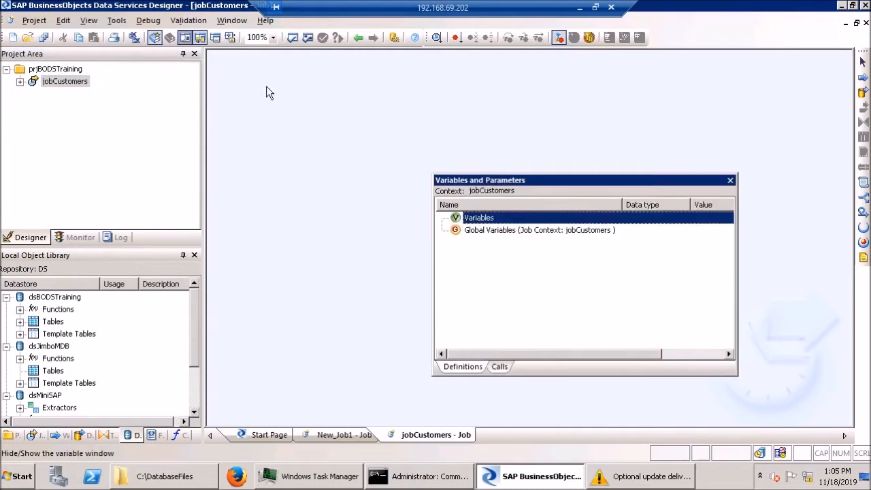
left_click(504, 231)
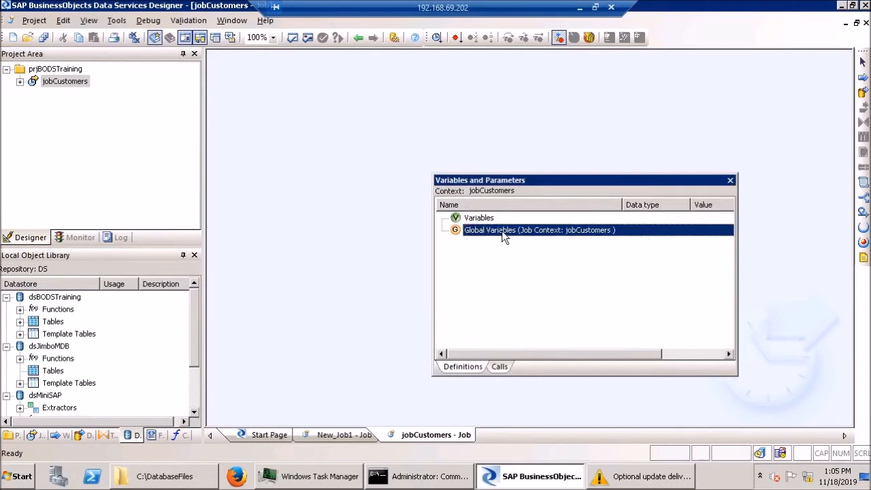
right_click(504, 234)
left_click(530, 239)
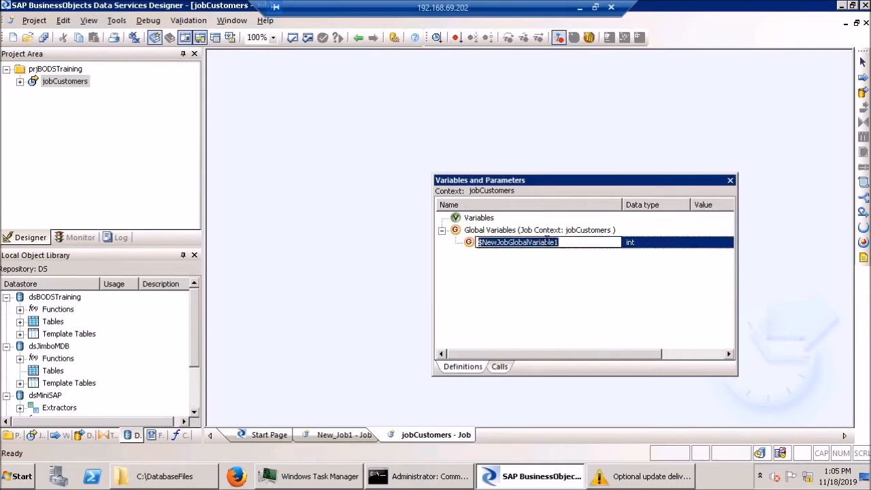
type("$")
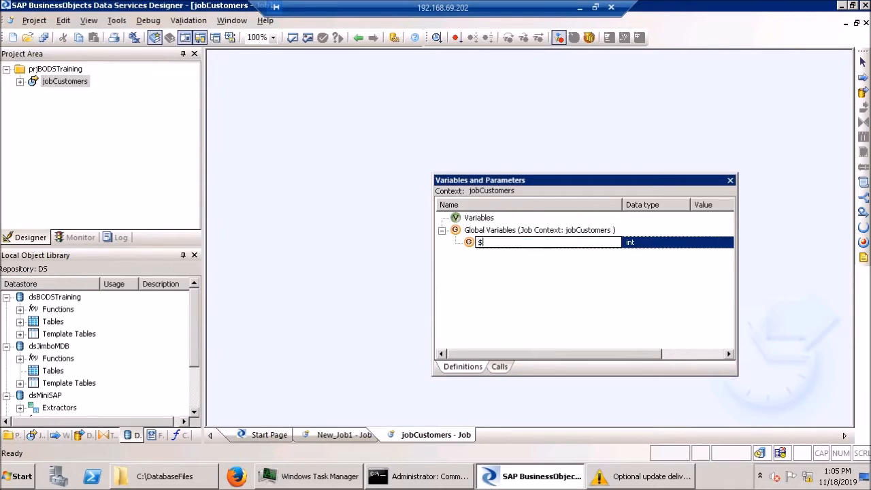
type("CompanyCode")
- Set the $CompanyCode data type to varchar with length 4 and close the variable definitions
left_click(633, 243)
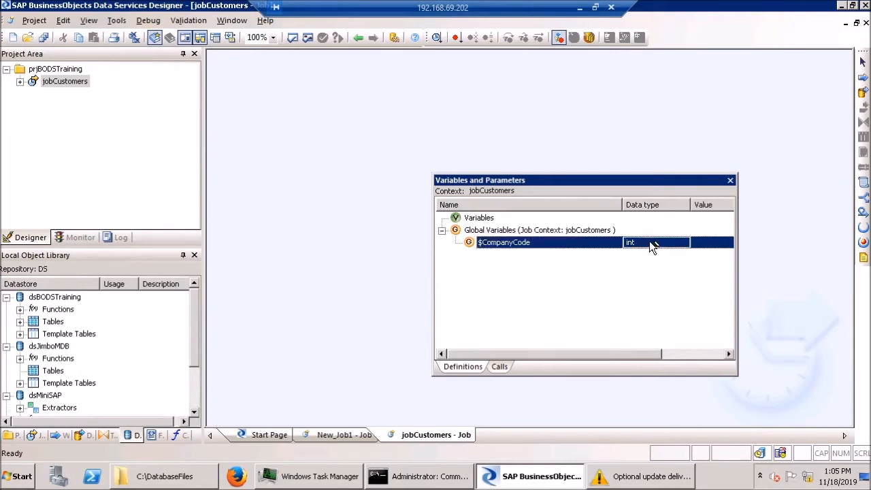
left_click(653, 243)
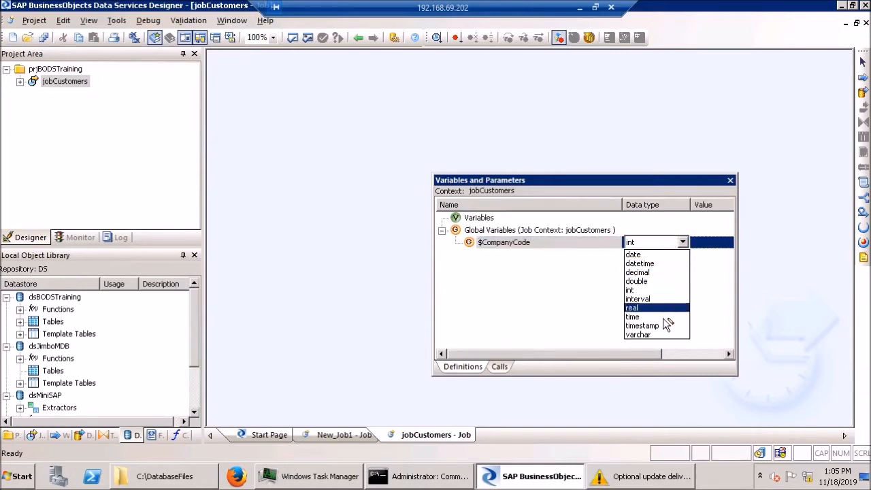
left_click(647, 333)
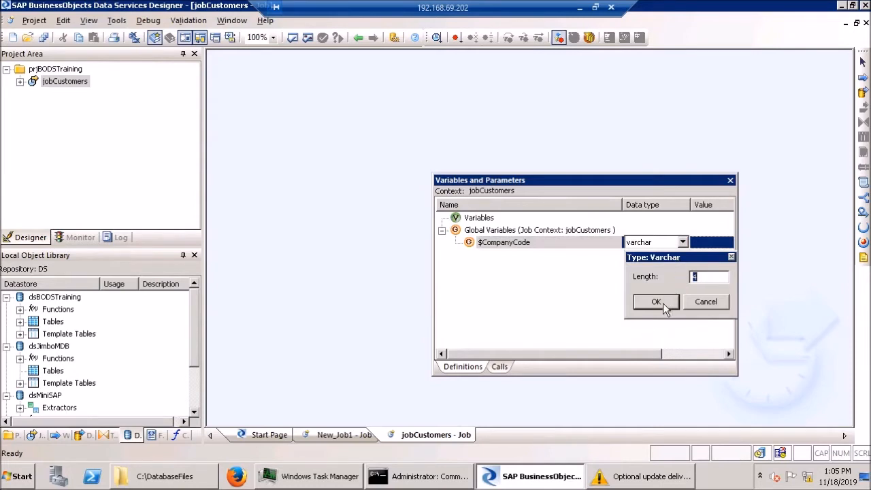
left_click_drag(684, 259, 684, 253)
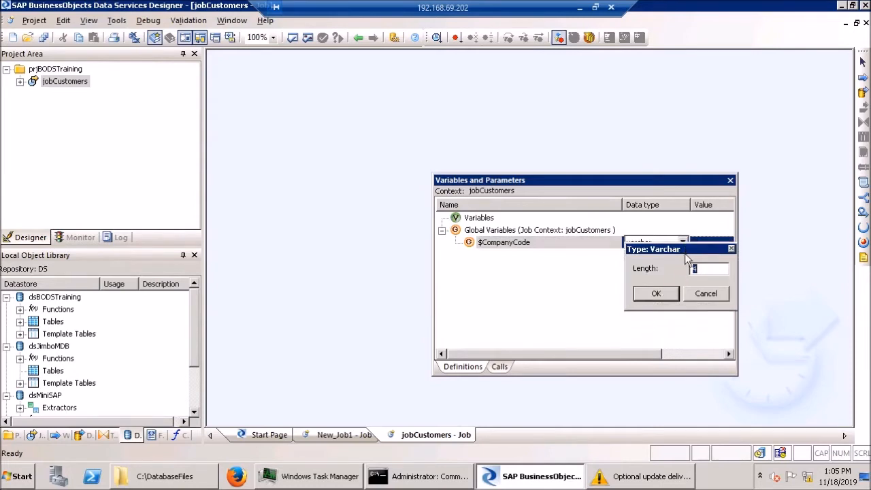
left_click(660, 296)
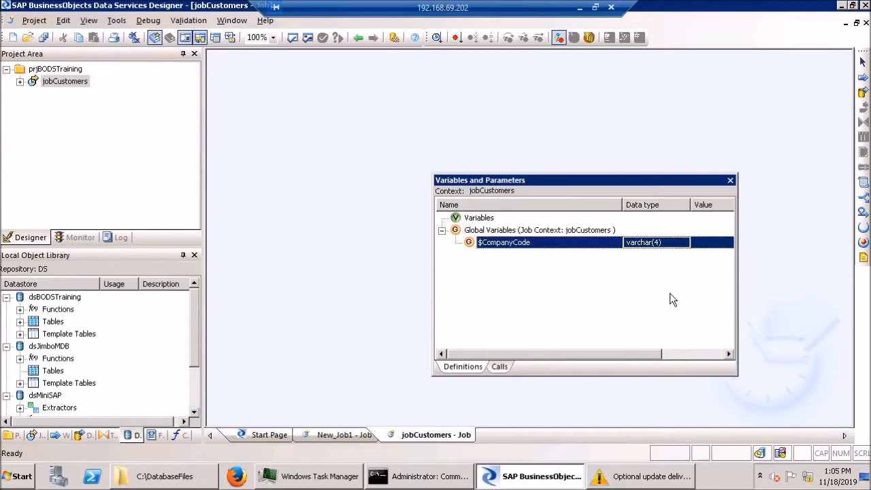
left_click(730, 179)
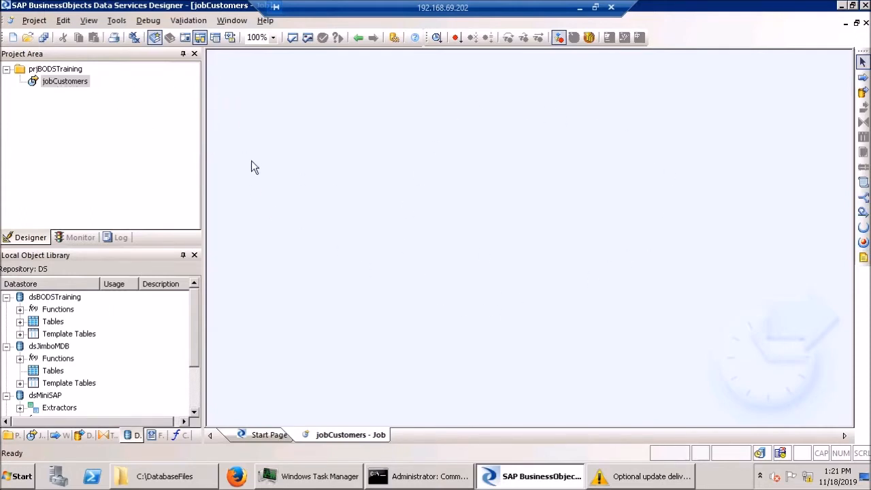
- Close and reopen the jobCustomers workspace, and toggle the Local Object Library and Project Area off and back on
left_click(866, 23)
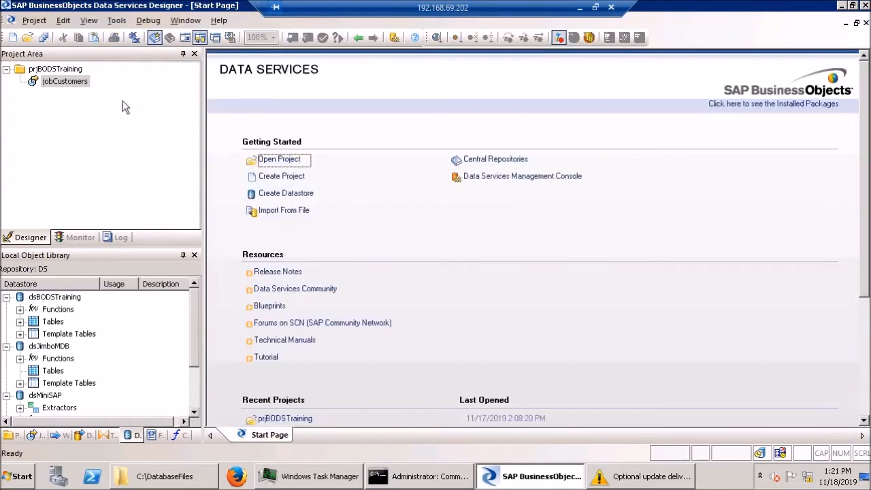
double_click(58, 79)
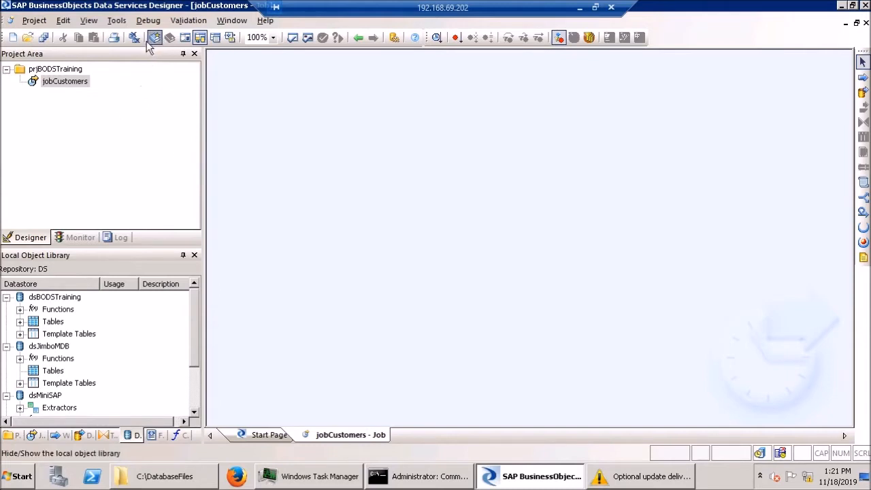
left_click(173, 38)
left_click(155, 37)
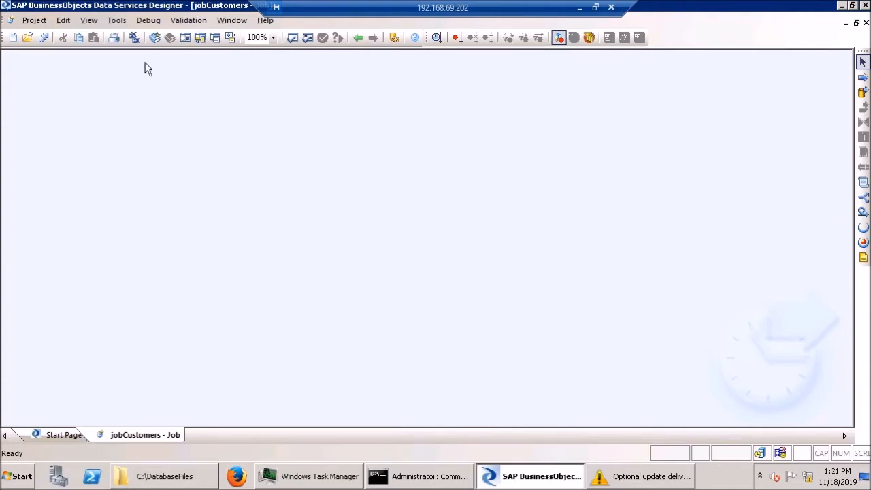
left_click(154, 38)
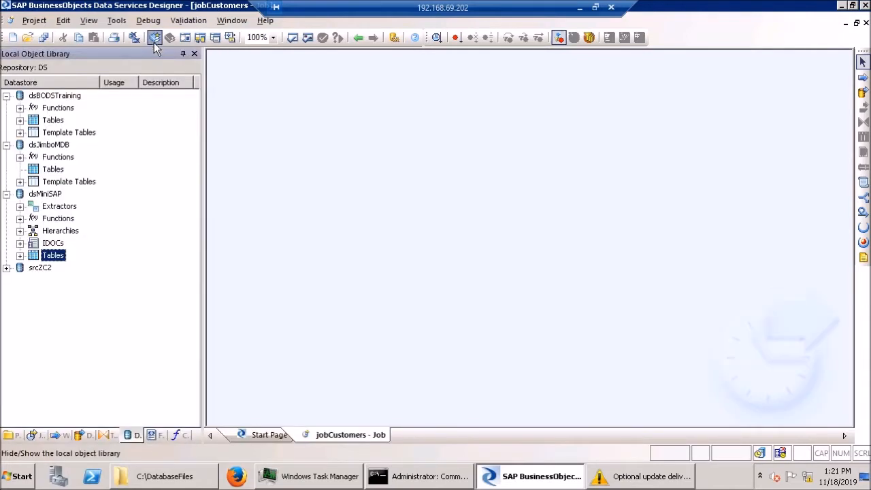
left_click(200, 38)
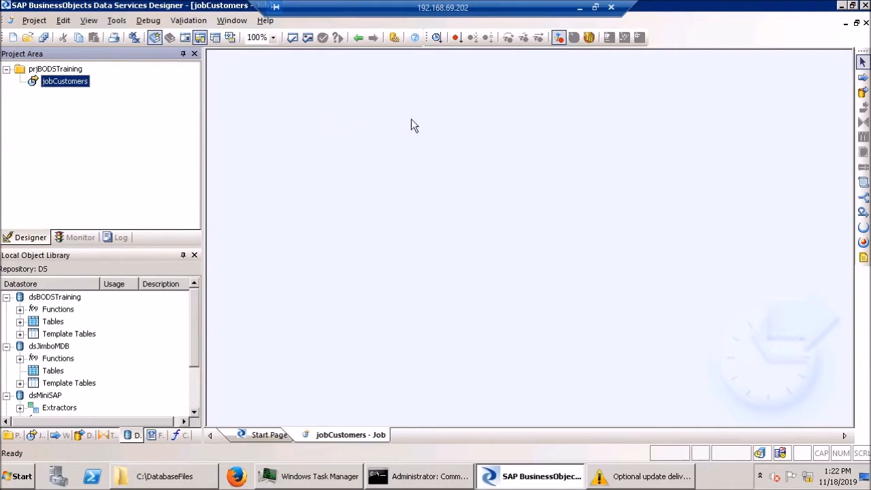
- Place a script object in the jobCustomers workspace and name it scrVariables
left_click(862, 185)
left_click(249, 124)
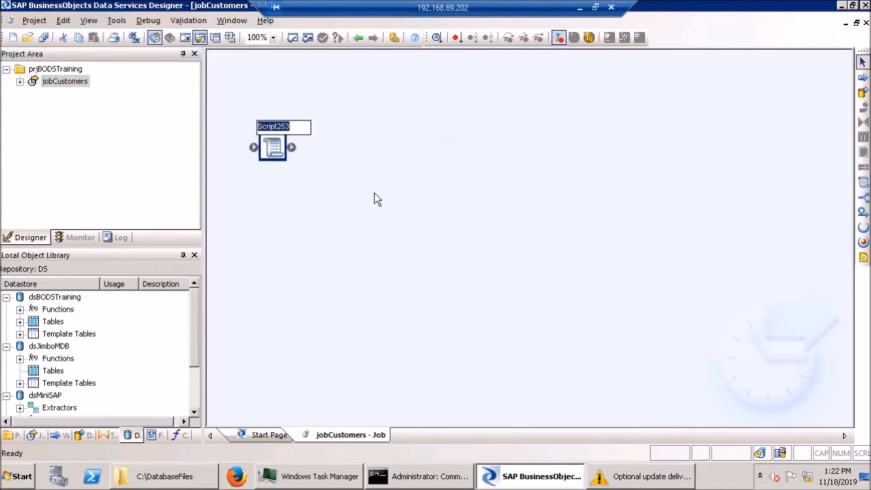
type("scr")
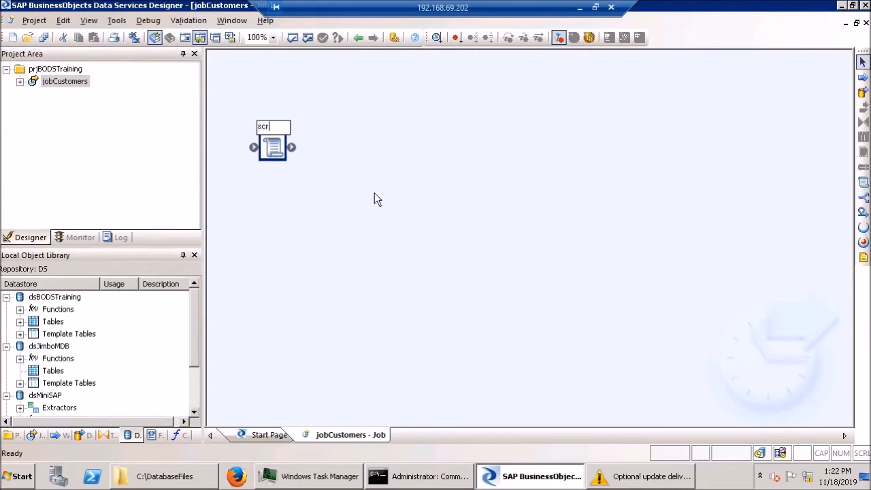
type("C")
key("BackSpace")
type("Variables")
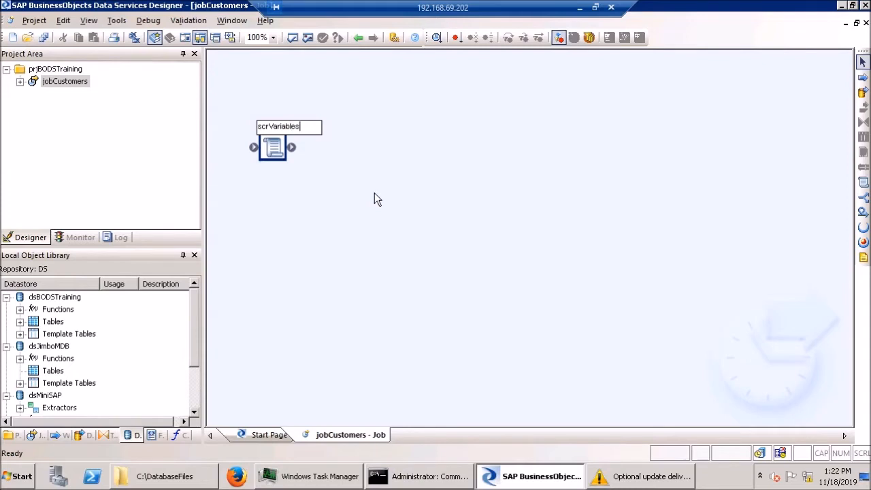
key("Return")
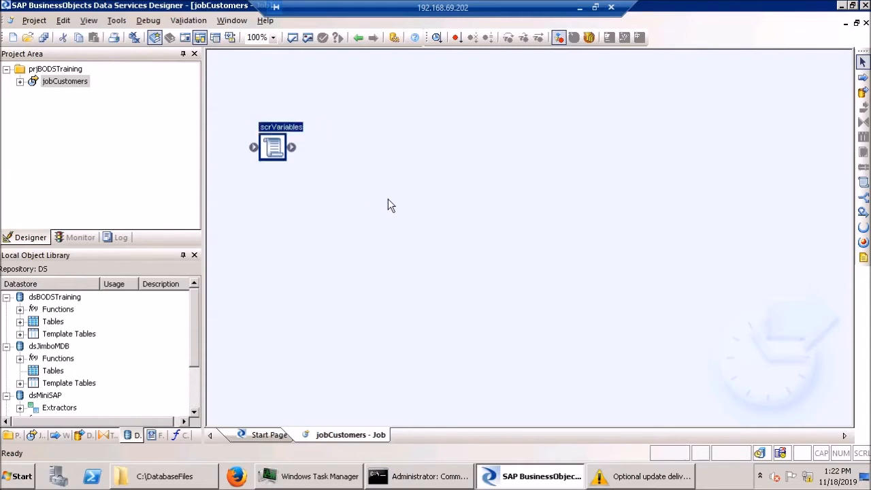
- Enter $CompanyCode = '1100'; in the scrVariables script, validate it and dismiss the validation output
double_click(274, 149)
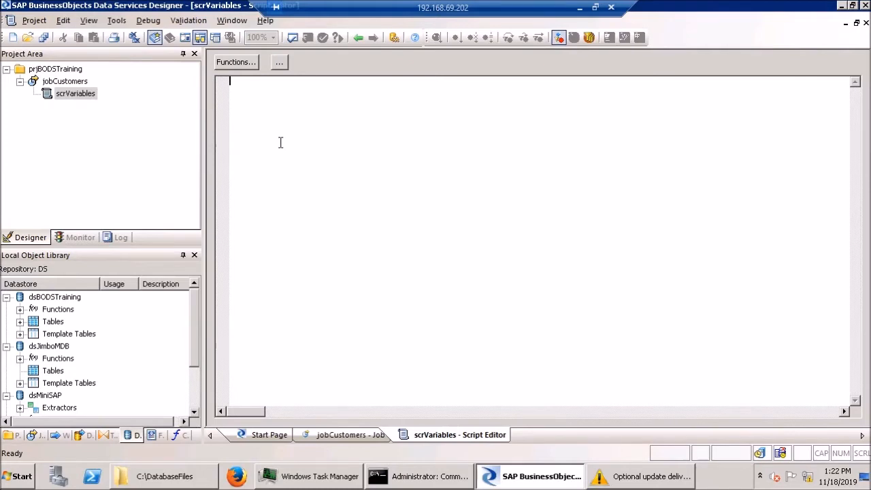
type("$")
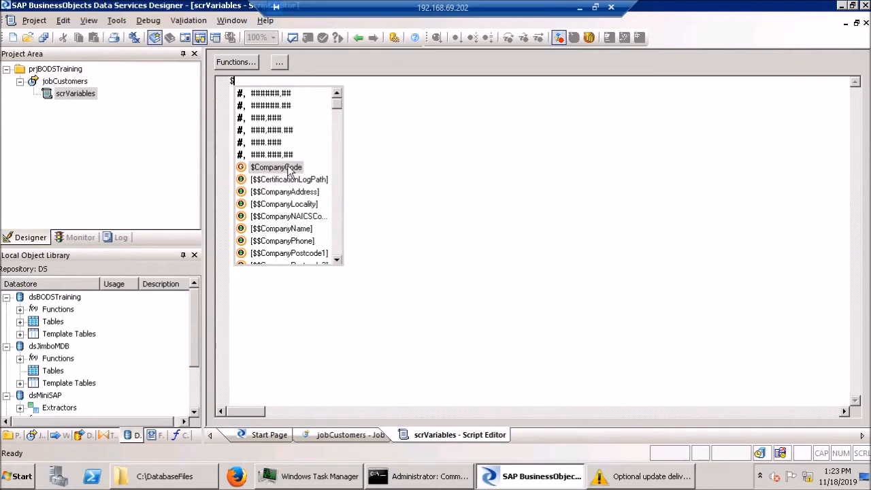
double_click(289, 168)
type("= '")
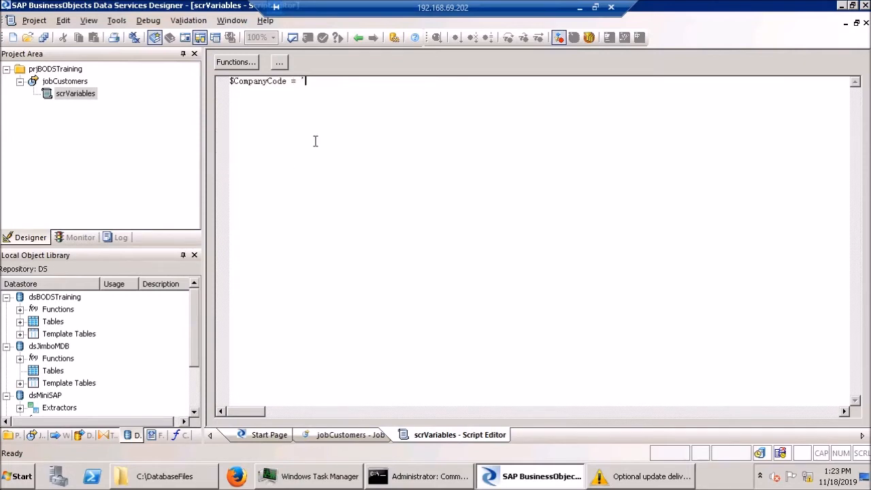
type("1100';")
left_click(293, 37)
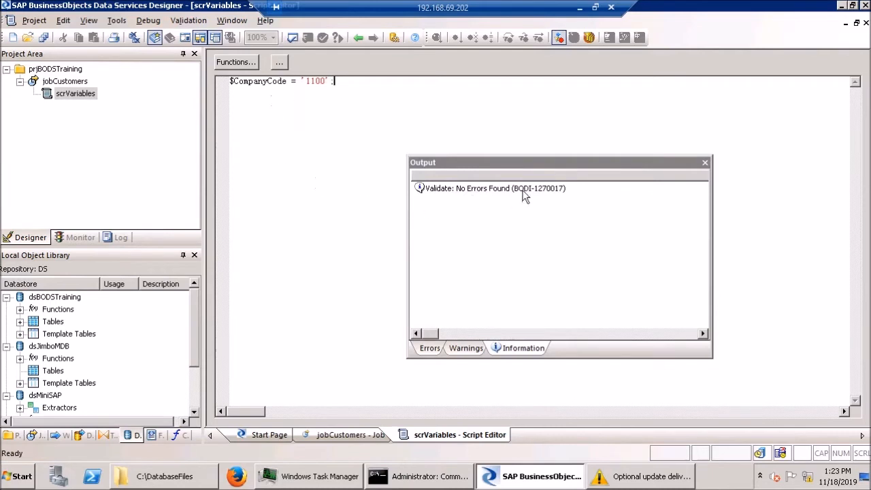
left_click(704, 162)
- Close the scrVariables script and the jobCustomers workspace, and save all changes
left_click(865, 23)
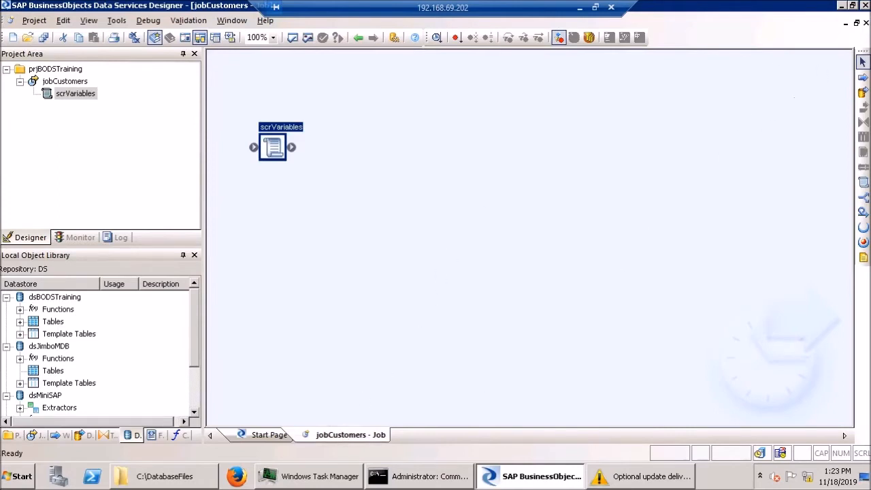
left_click(865, 24)
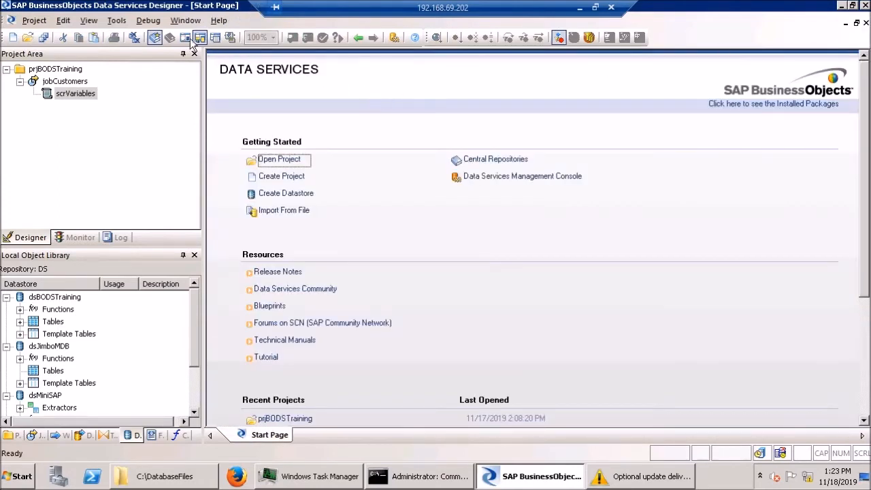
left_click(43, 38)
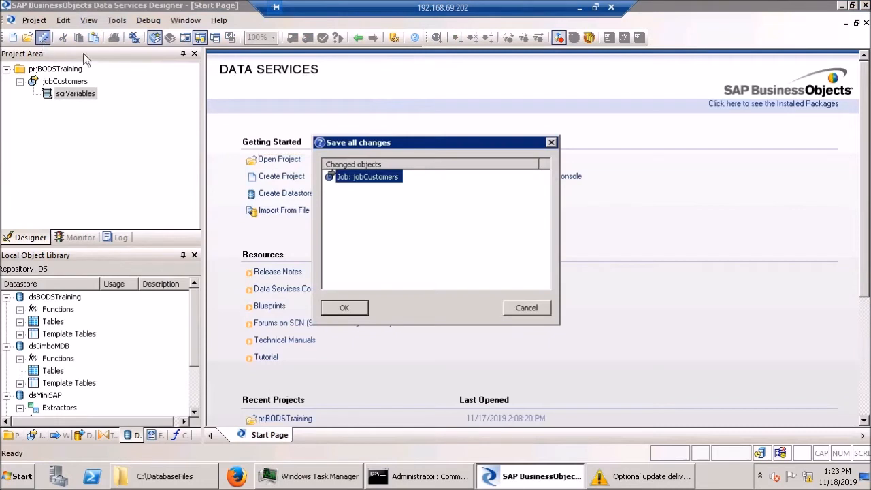
left_click(345, 308)
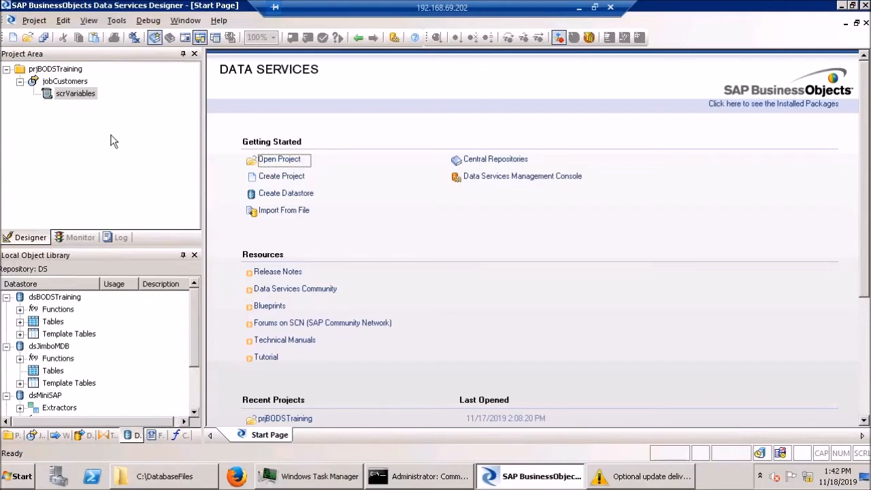
- Switch to the SampleCustomers.xlsx workbook in Excel and examine its column headers and the Branch column from the first rows
left_click(577, 7)
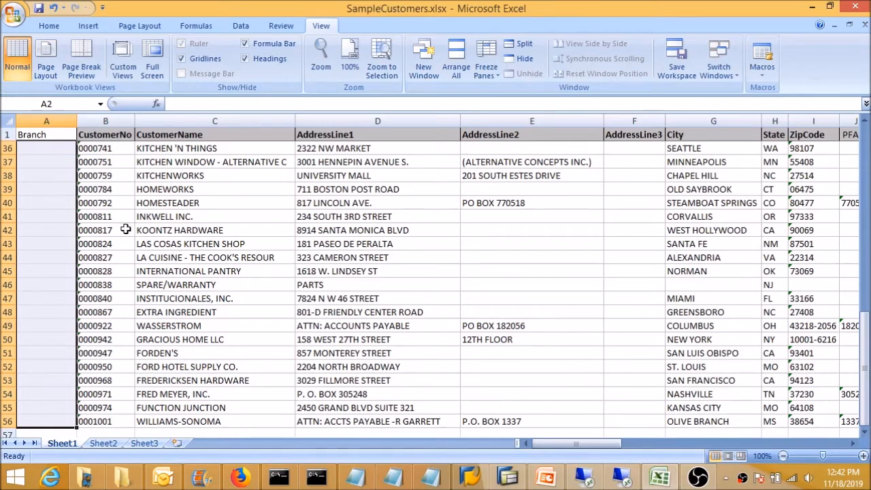
left_click(68, 134)
scroll(297, 275, "up", 1)
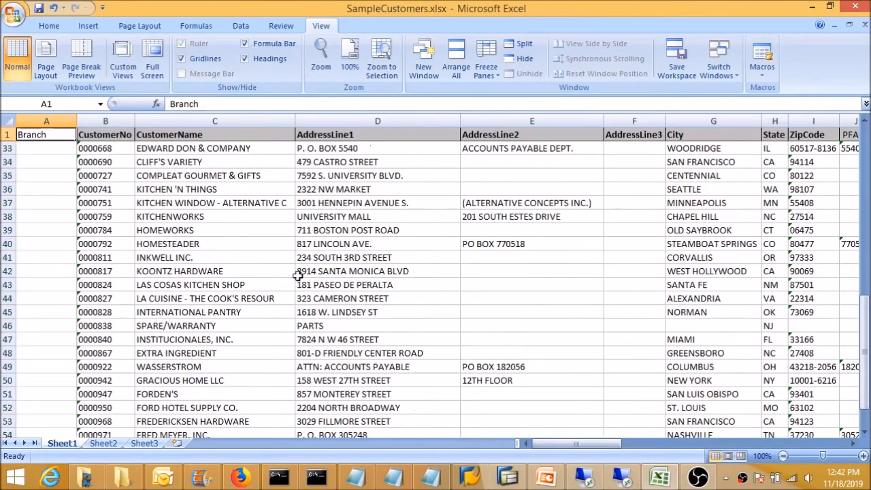
scroll(297, 275, "up", 10)
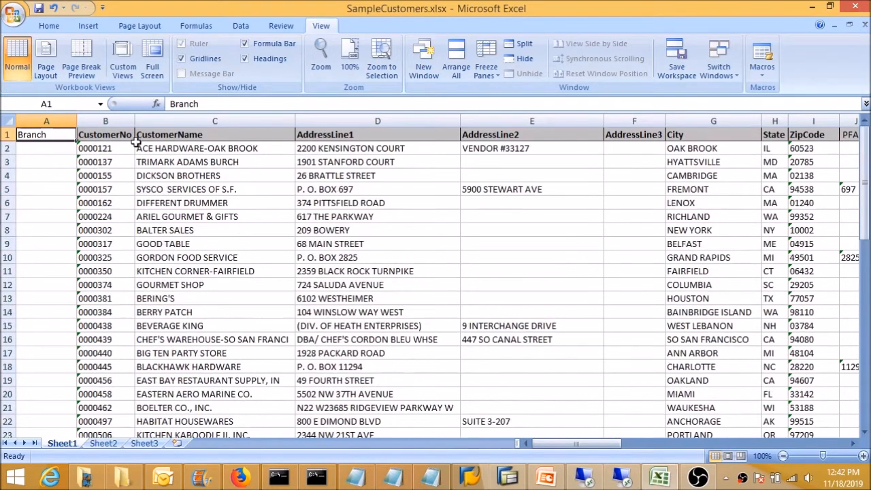
mouse_move(557, 443)
left_mouse_down()
mouse_move(617, 458)
mouse_move(554, 441)
left_mouse_up()
left_click(57, 151)
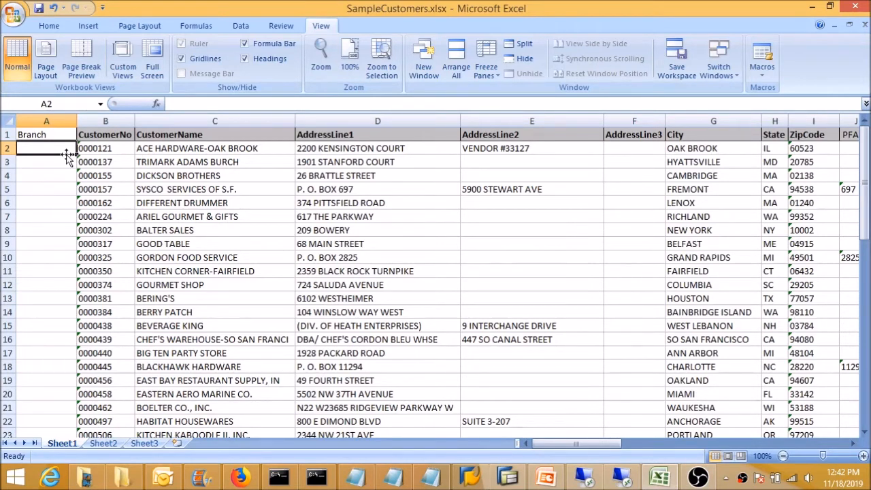
- Enter San Francisco as the Branch in A2 and fill it down through A17
type("San")
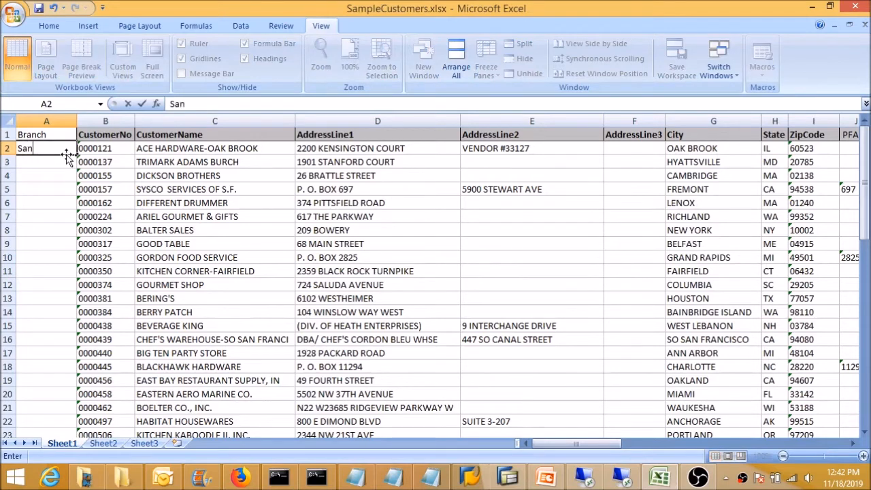
type(" Francisco")
key("Return")
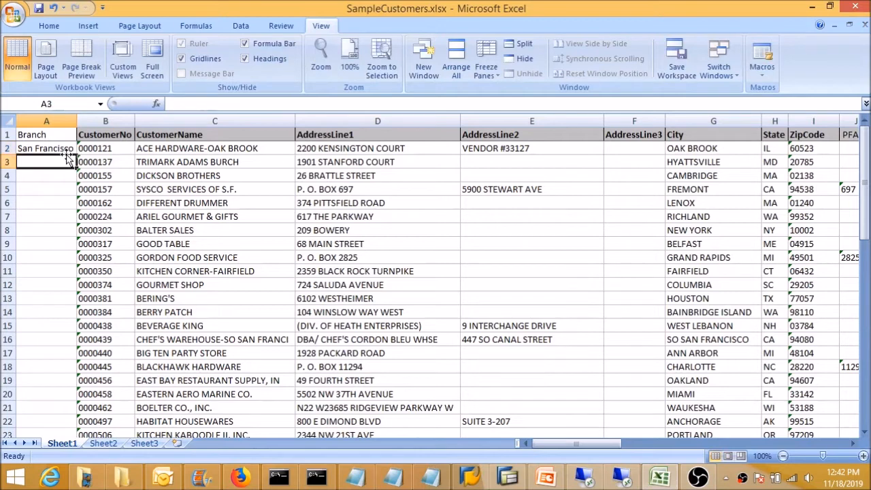
left_click(37, 147)
left_click_drag(76, 155, 71, 368)
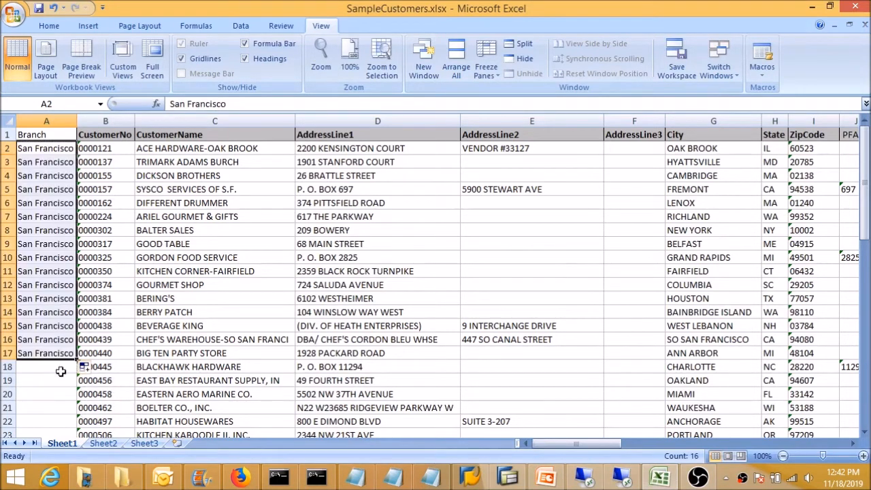
- Enter New York as the Branch in A18 and fill it down through A37
left_click(70, 367)
type("N")
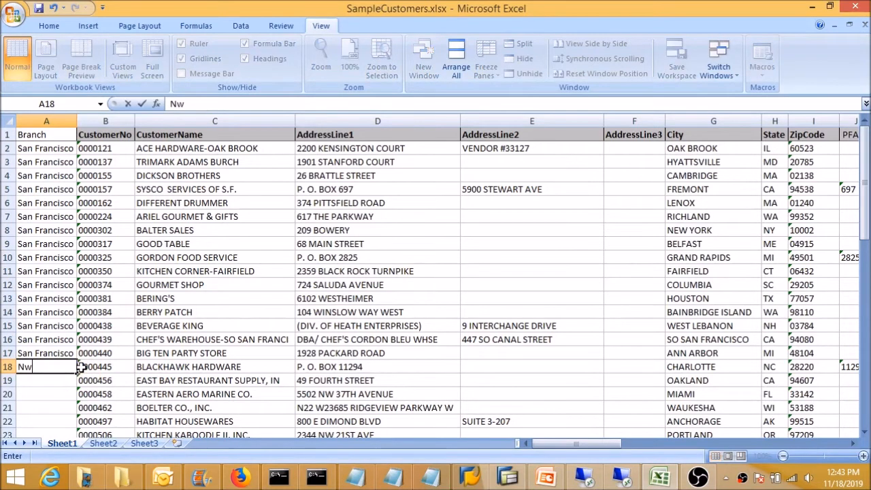
type("ew York")
key("Return")
left_click(48, 370)
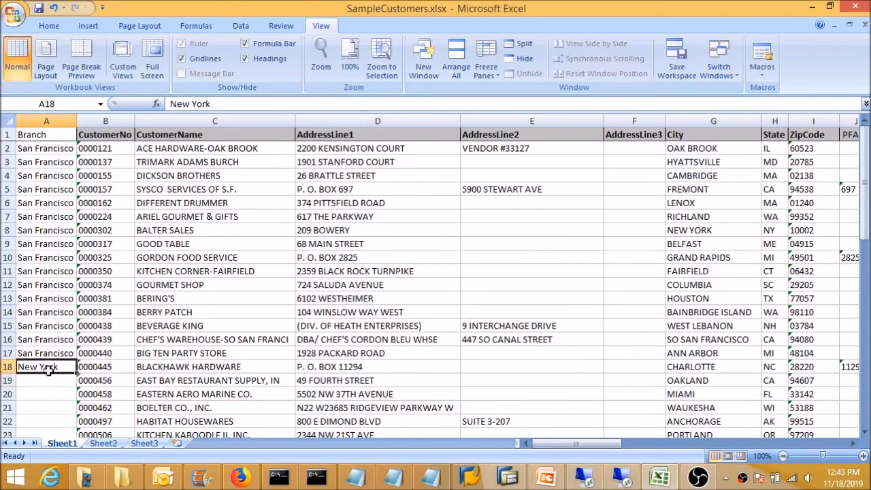
left_click_drag(76, 373, 58, 298)
- Enter Pensacola as the Branch in A38 and fill it down through the last customer row, A56
left_click(56, 311)
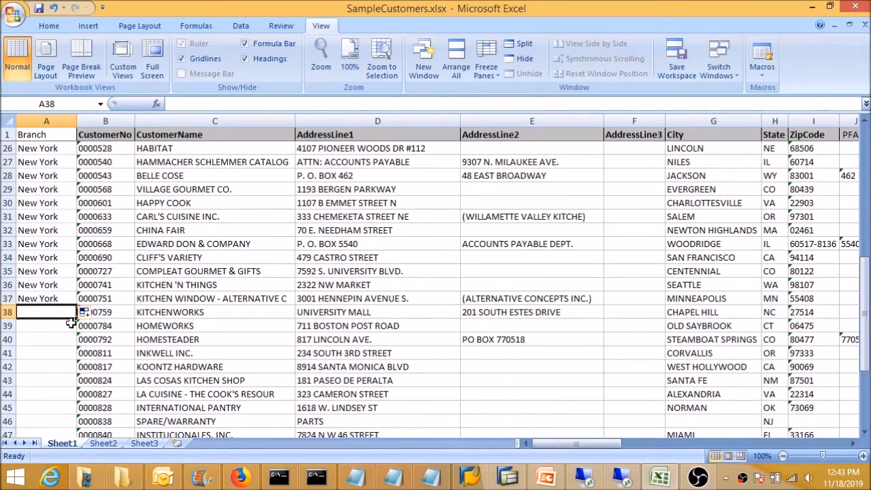
type("Pensa")
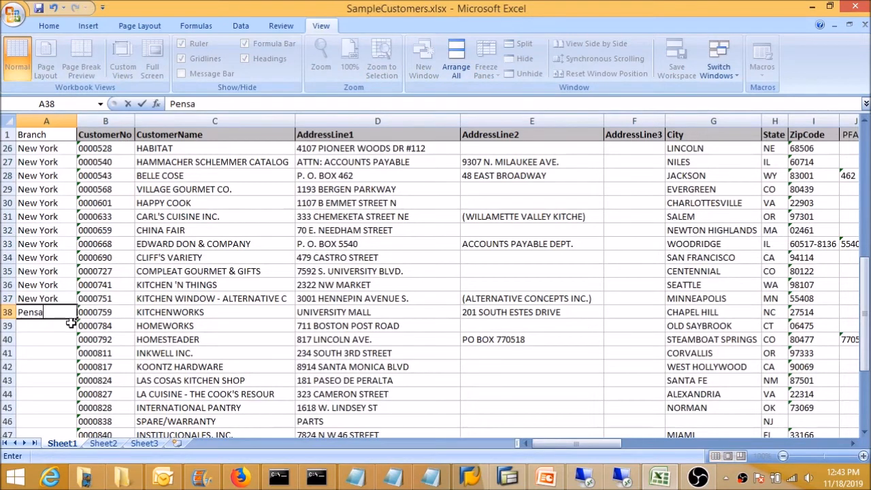
type("cola")
key("Up")
key("Down")
left_click_drag(76, 317, 72, 411)
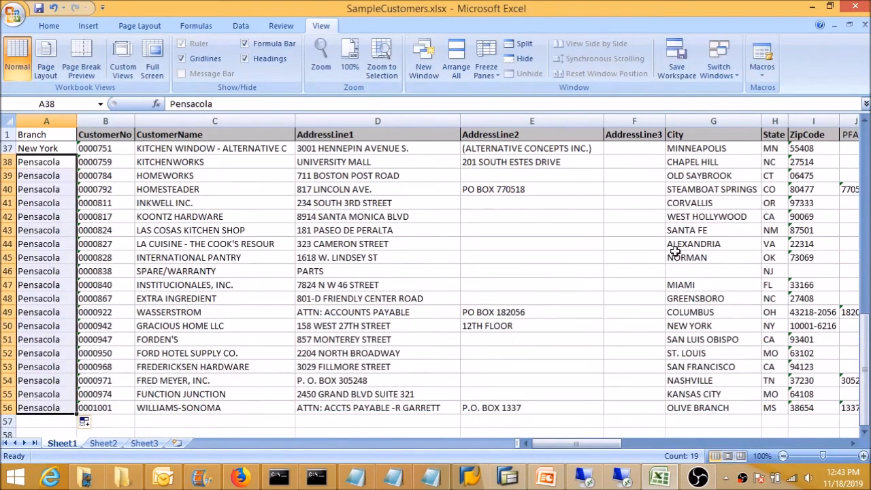
- Save the workbook, switch to the remote Data Services session and check SampleCustomers.xlsx in C:\DatabaseFiles
left_click(39, 8)
left_click(585, 479)
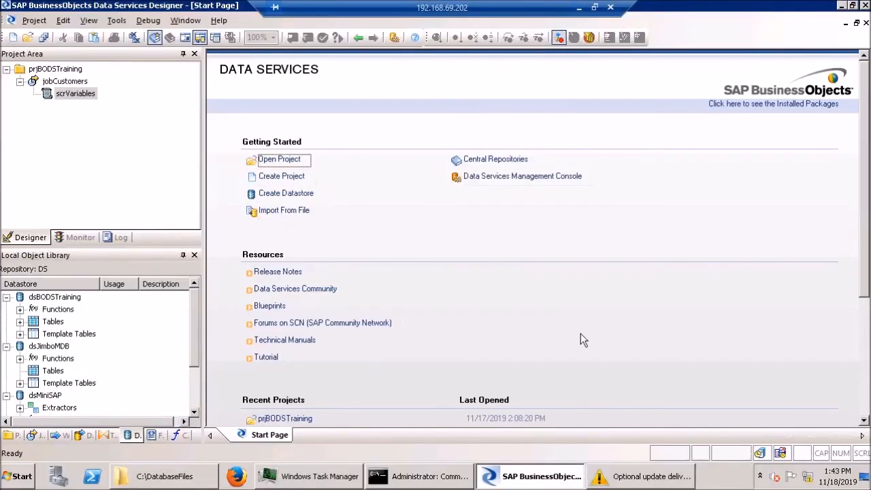
left_click(181, 474)
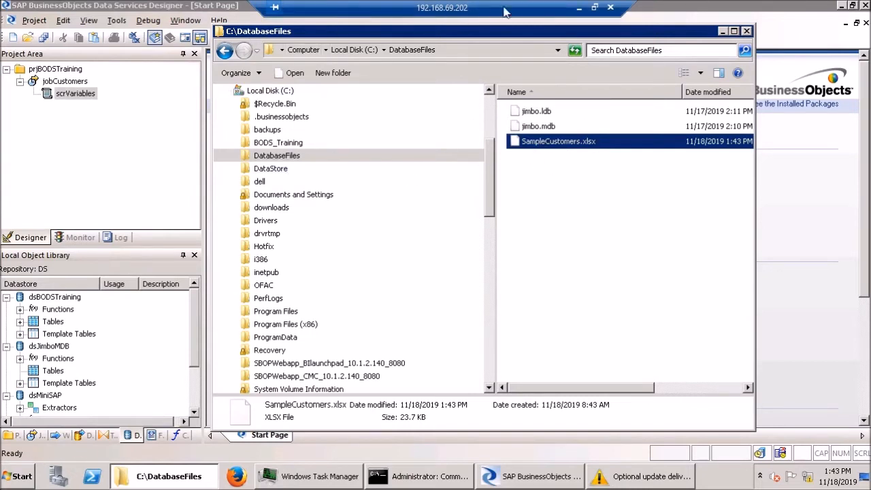
left_click(575, 11)
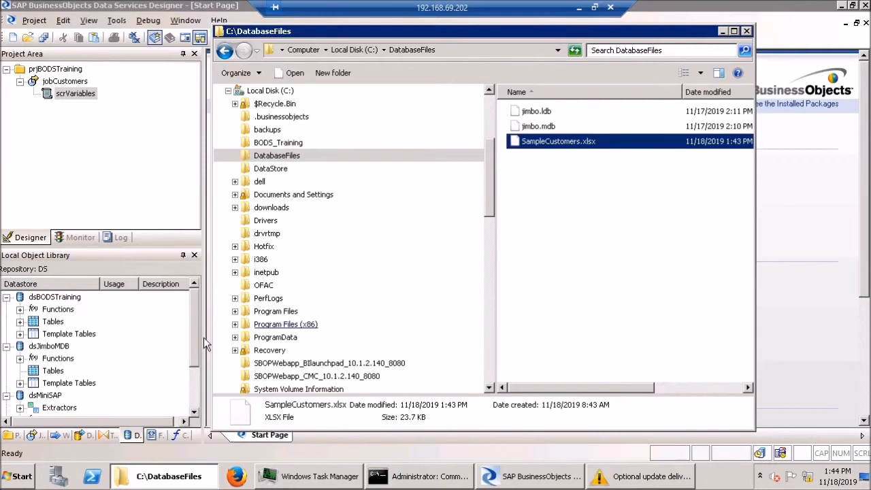
- Create a new Excel workbook format in the Local Object Library and name it Customers
left_click(194, 412)
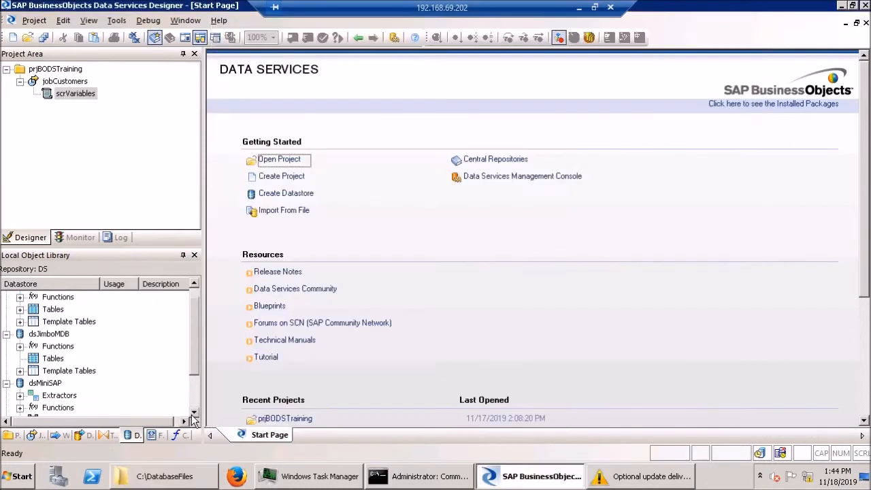
left_click(153, 437)
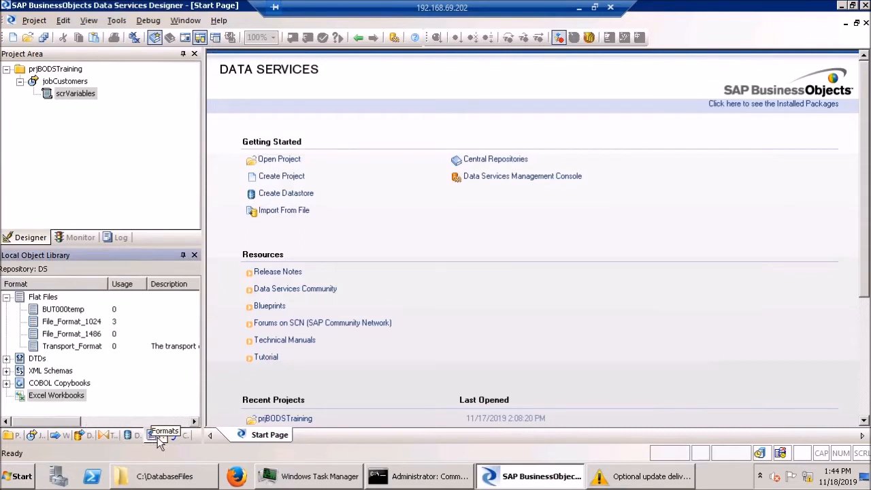
right_click(39, 395)
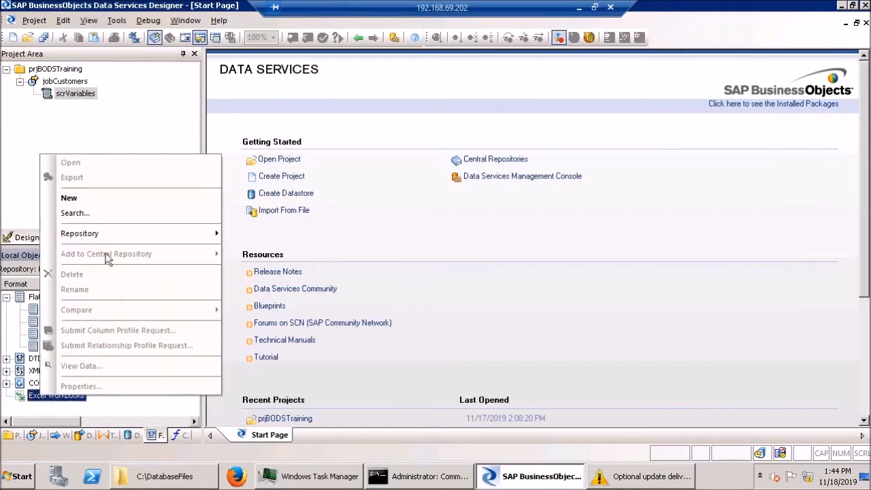
left_click(109, 198)
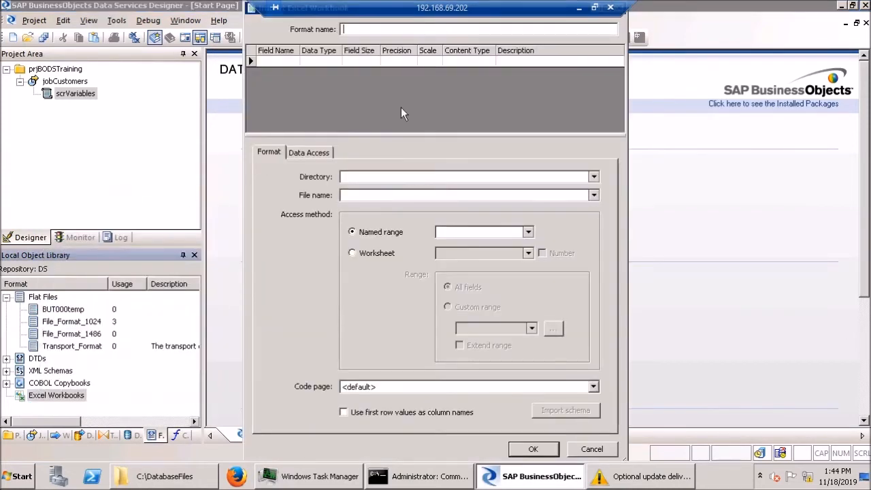
type("Customers")
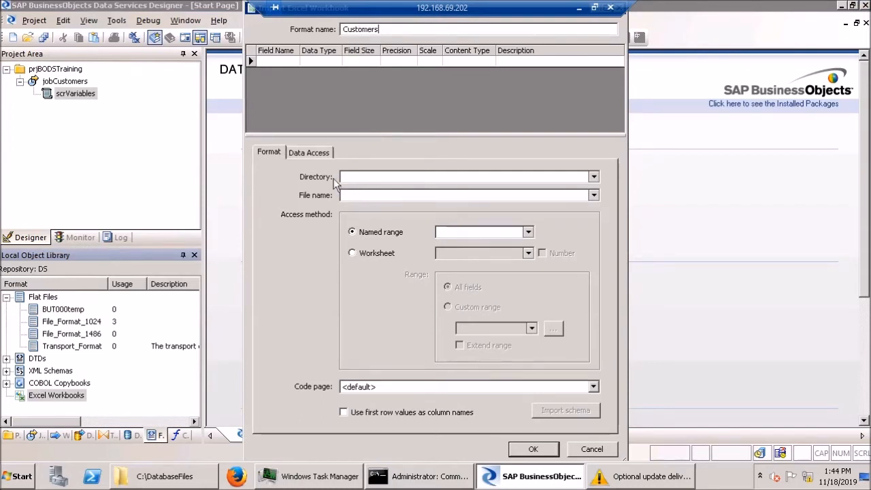
- Set the Customers format's directory to C:\DatabaseFiles and its file name to SampleCustomers.xlsx
left_click(594, 176)
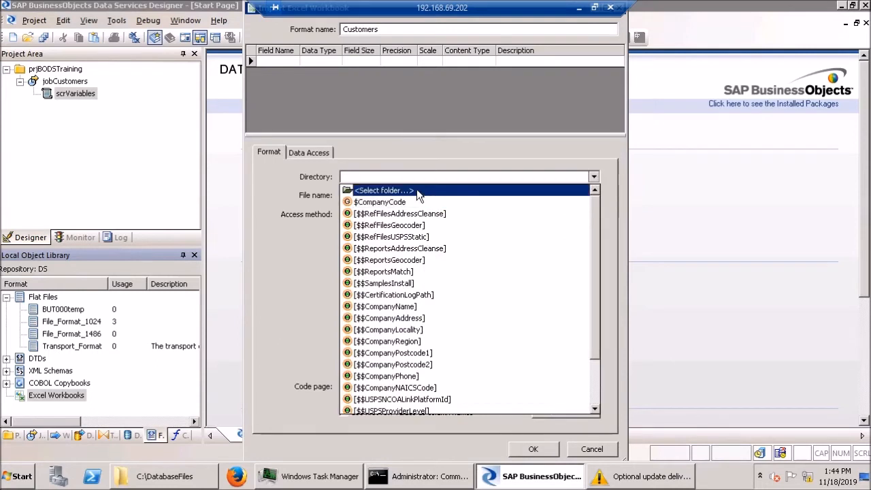
left_click(416, 190)
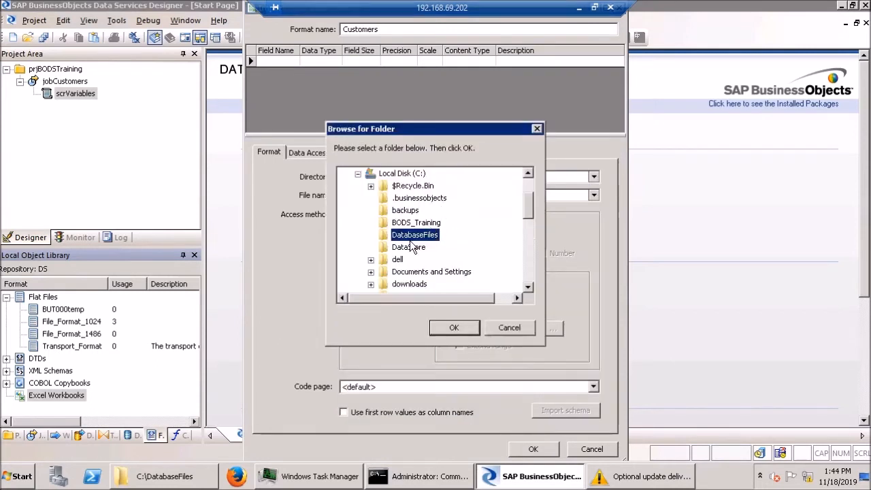
left_click(454, 327)
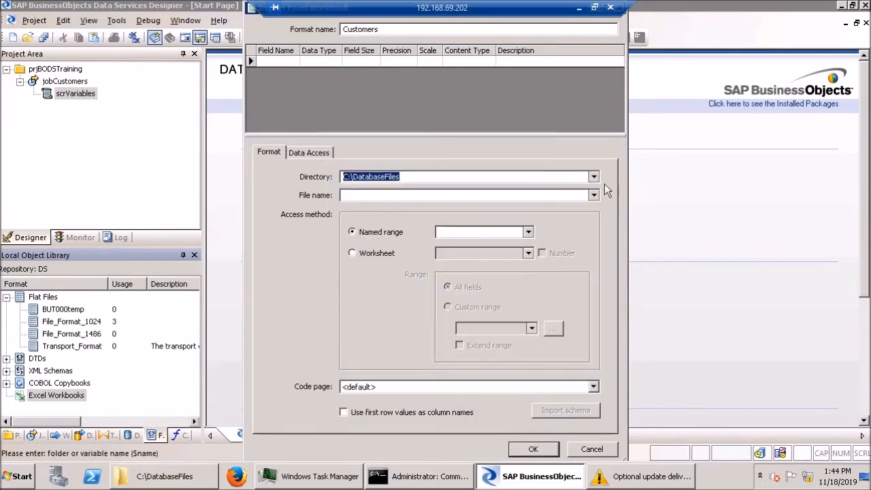
left_click(590, 196)
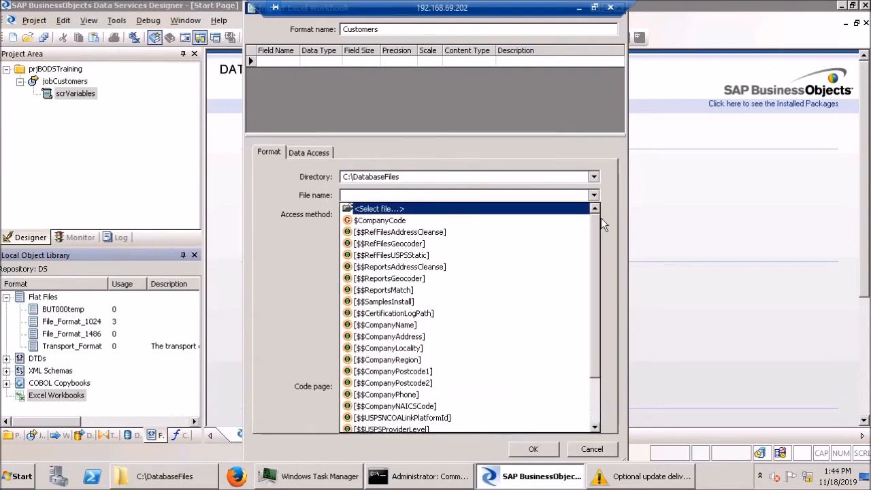
left_click(517, 208)
double_click(399, 150)
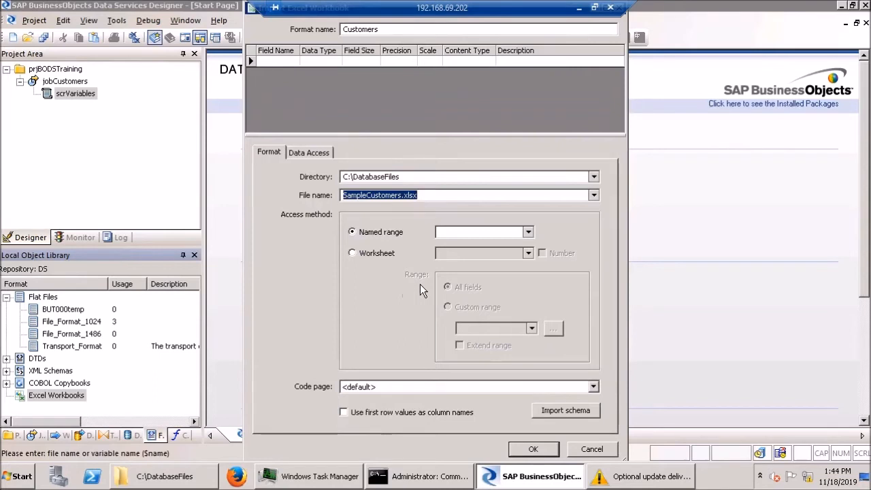
- Set the access method to worksheet Sheet1 with all fields and import the schema
left_click(396, 253)
left_click(390, 234)
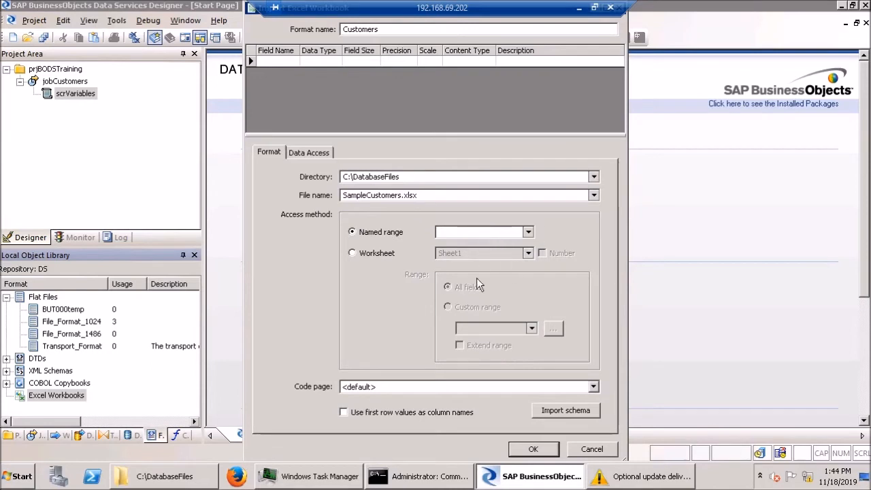
left_click(375, 255)
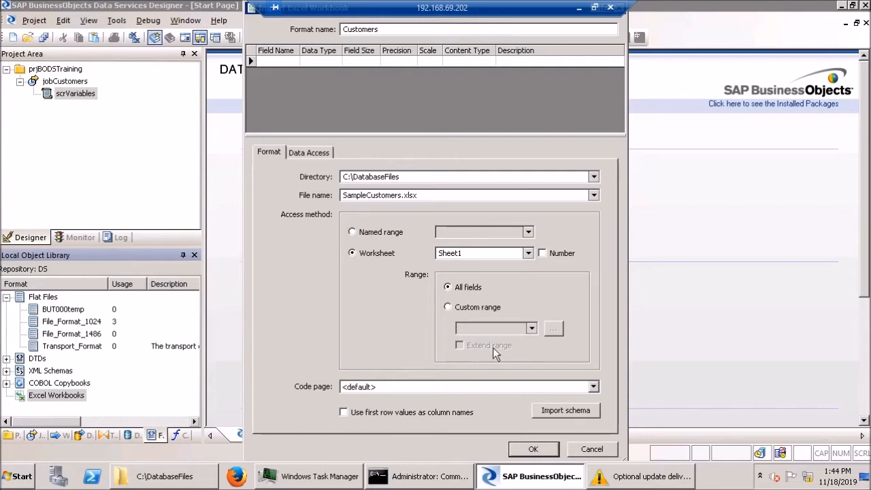
left_click(568, 410)
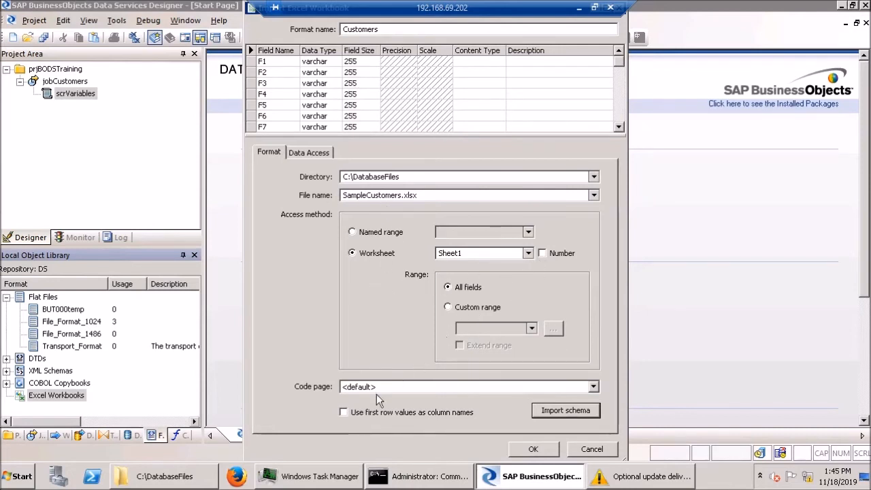
- Enable first row values as column names, reimport the schema and confirm the Customers format
left_click(361, 418)
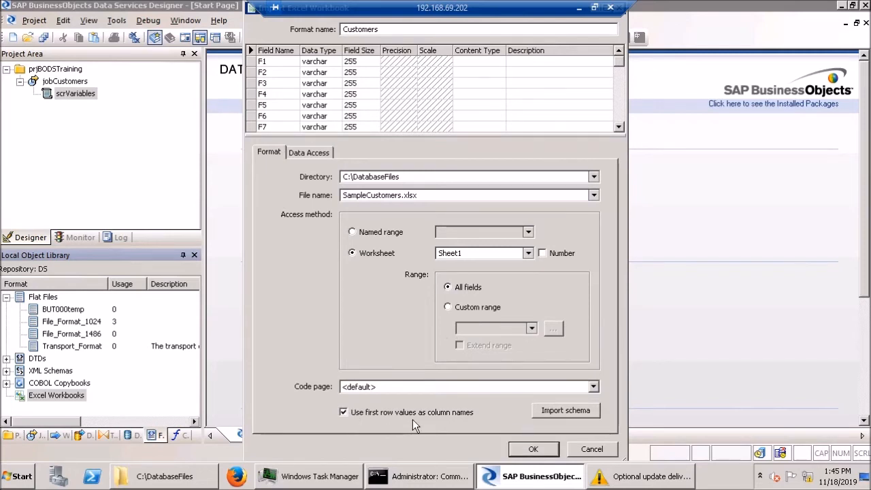
left_click(558, 413)
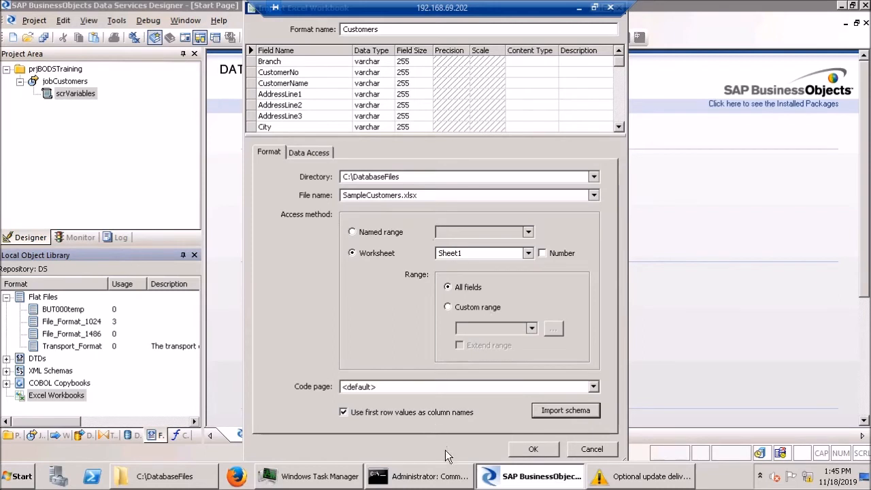
left_click(532, 450)
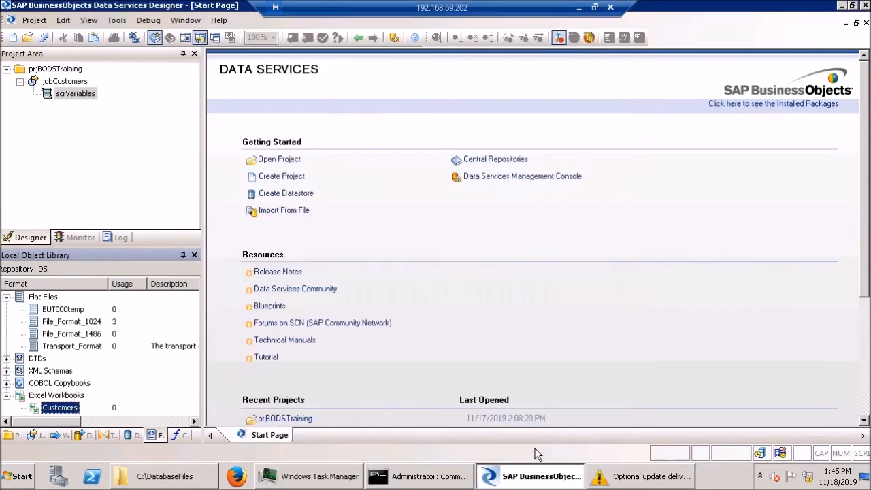
- View the Customers workbook format's data, check the Branch values and customer rows, and close the data view
right_click(63, 415)
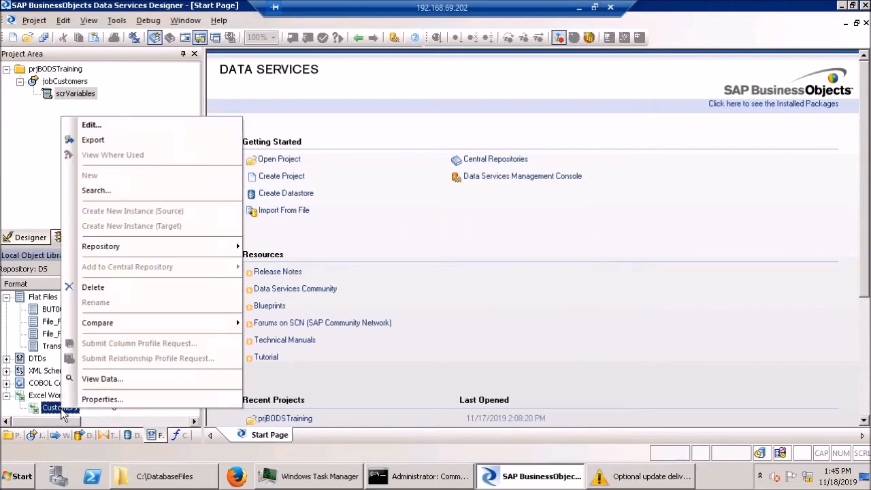
left_click(109, 379)
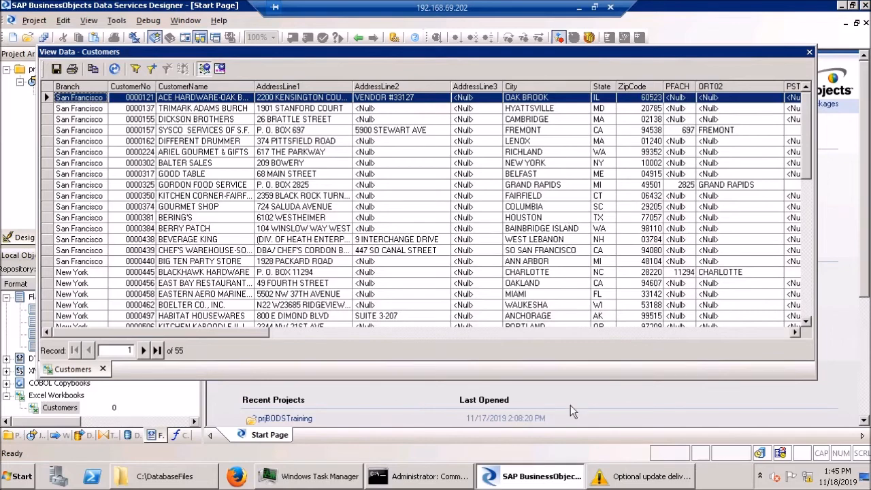
left_click_drag(813, 375, 842, 439)
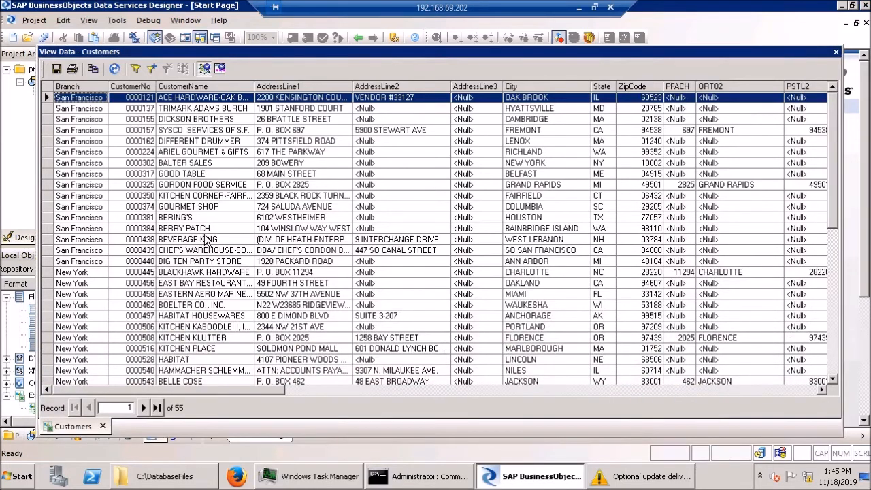
scroll(643, 272, "down", 10)
scroll(643, 265, "up", 10)
left_click(835, 53)
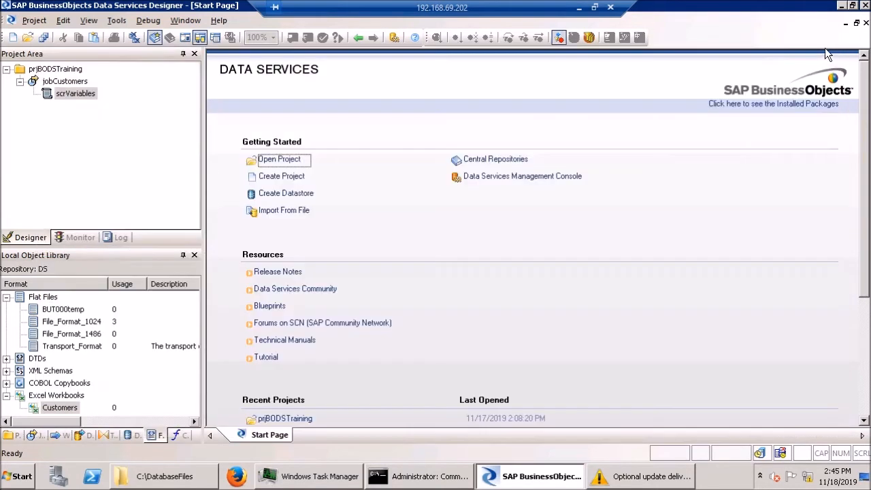
- Add a data flow named dfCustTransform to jobCustomers and connect the scrVariables script to it
double_click(76, 93)
double_click(67, 83)
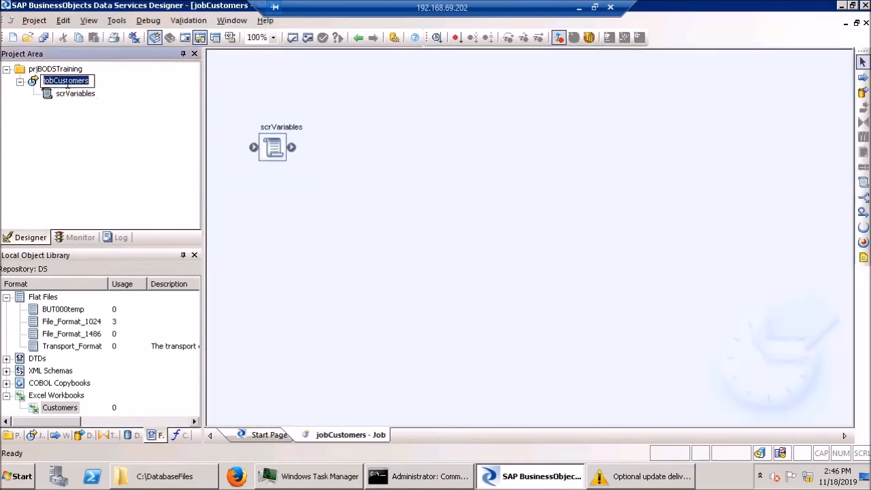
left_click(374, 156)
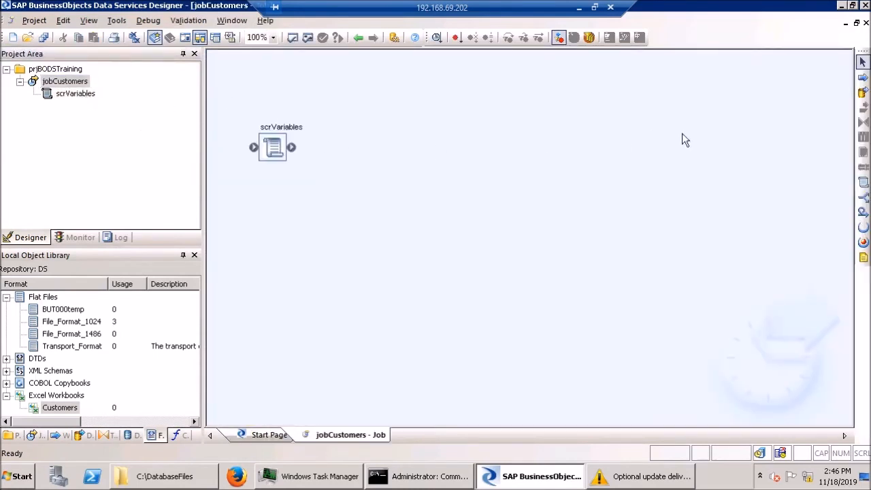
left_click(861, 92)
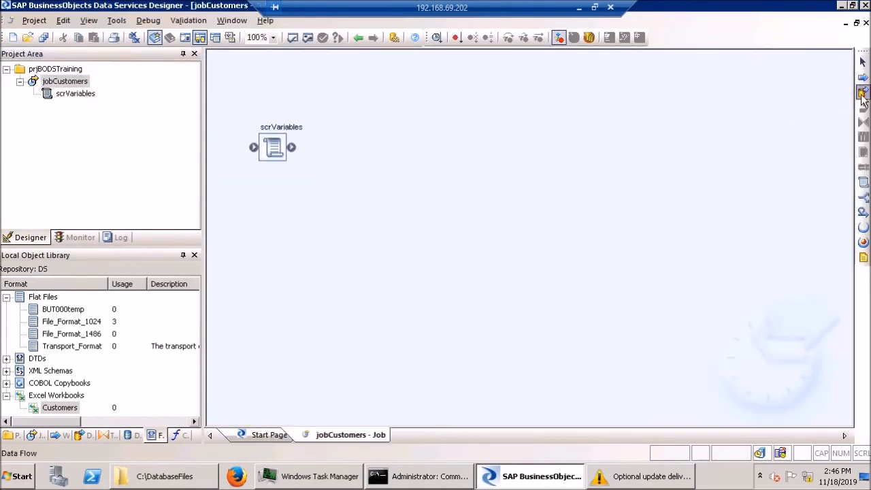
left_click(328, 131)
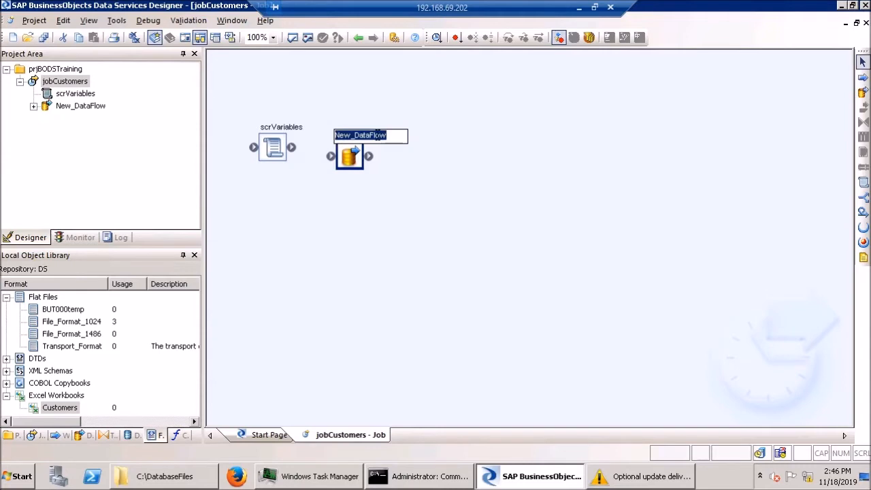
type("df")
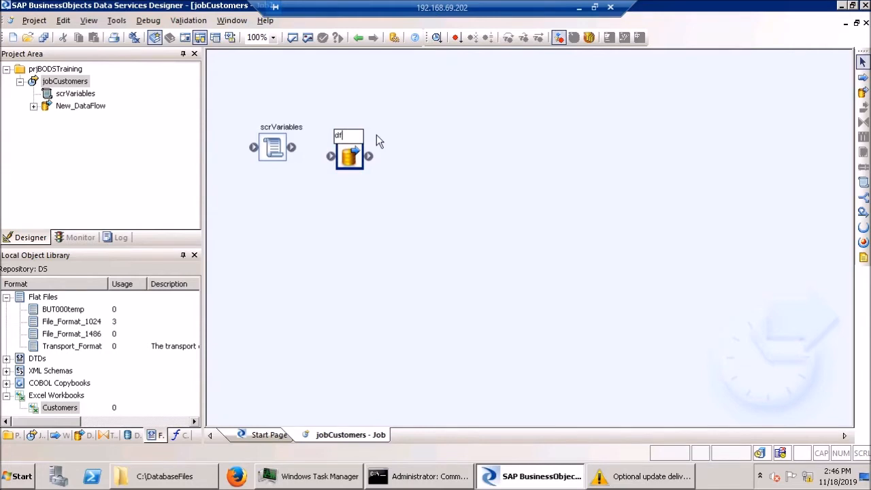
type("CustTransform")
key("Return")
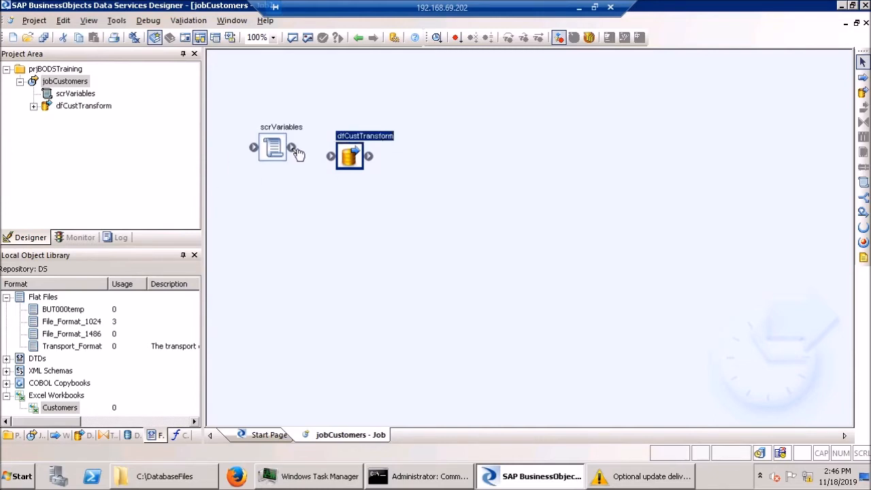
left_click_drag(292, 149, 330, 156)
- Inside dfCustTransform, place the Customers Excel workbook as a source and add a Query transform named qryTransform
double_click(350, 157)
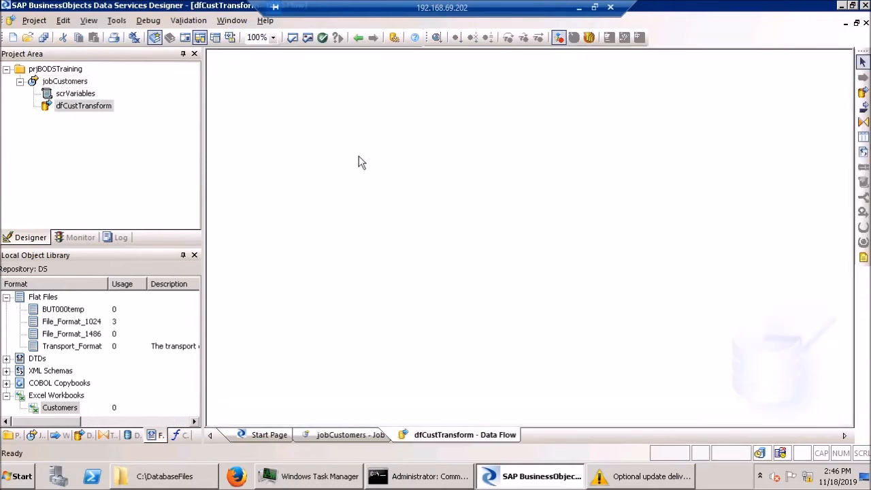
left_click_drag(67, 408, 251, 207)
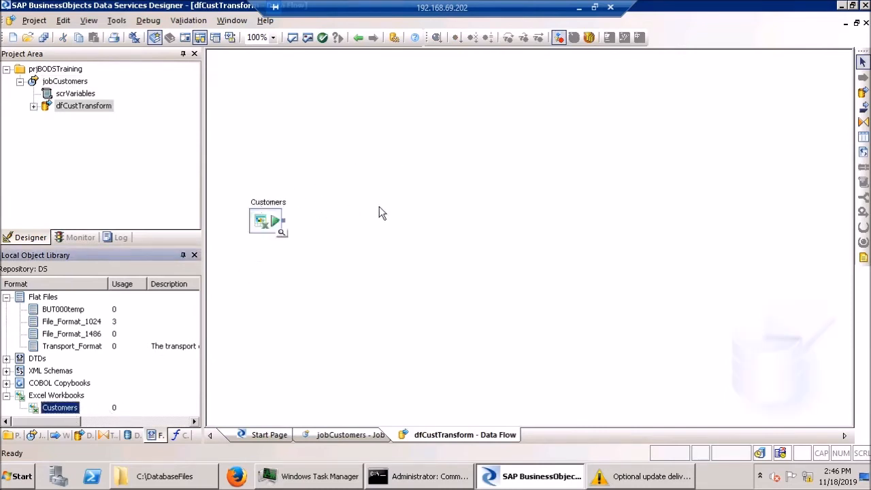
left_click(862, 121)
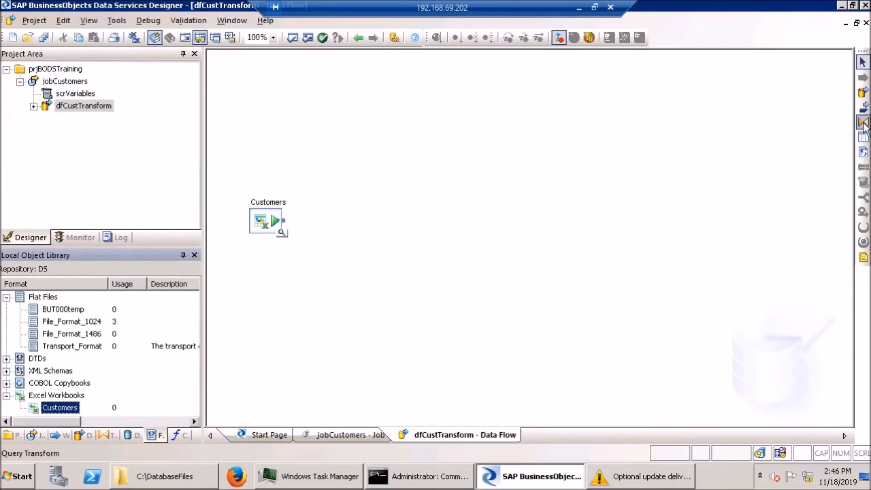
left_click(340, 207)
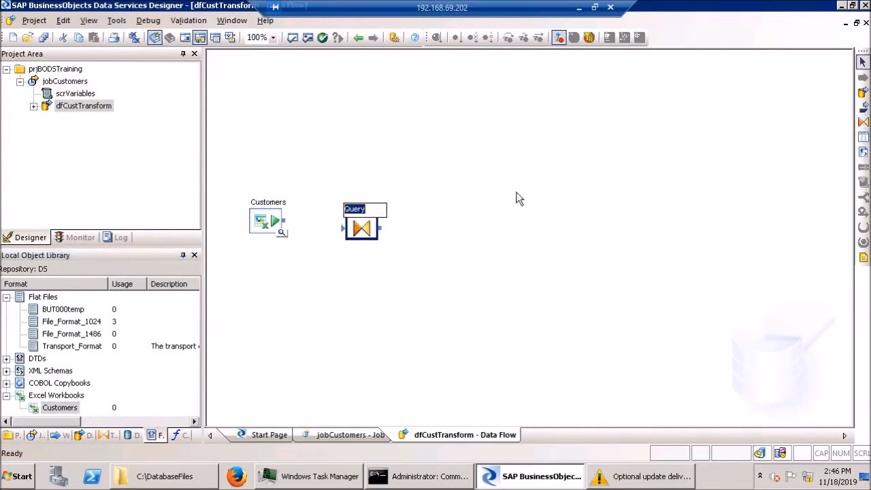
type("qryT")
key("BackSpace")
type("Transform")
key("Return")
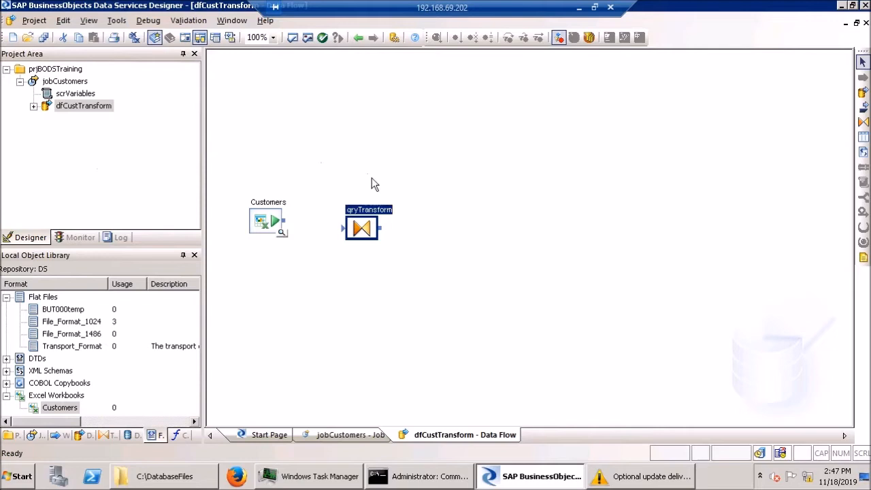
- Connect the Customers source to qryTransform and map its Branch through ZipCode columns to the query output
left_click_drag(285, 228, 342, 232)
left_click_drag(281, 229, 262, 225)
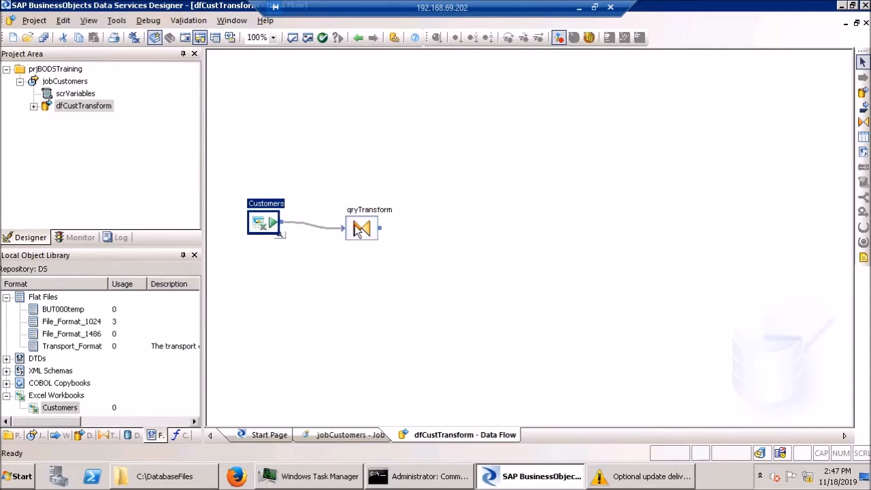
double_click(357, 231)
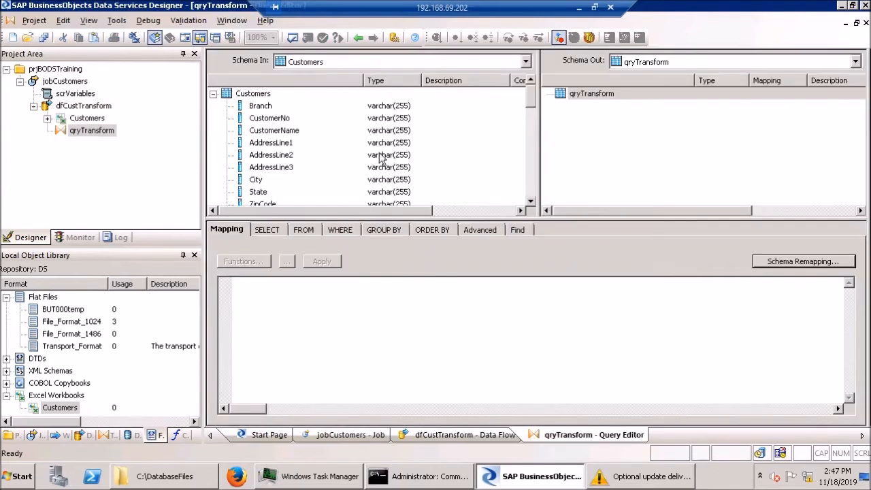
left_click(267, 107)
left_click(285, 202, "shift")
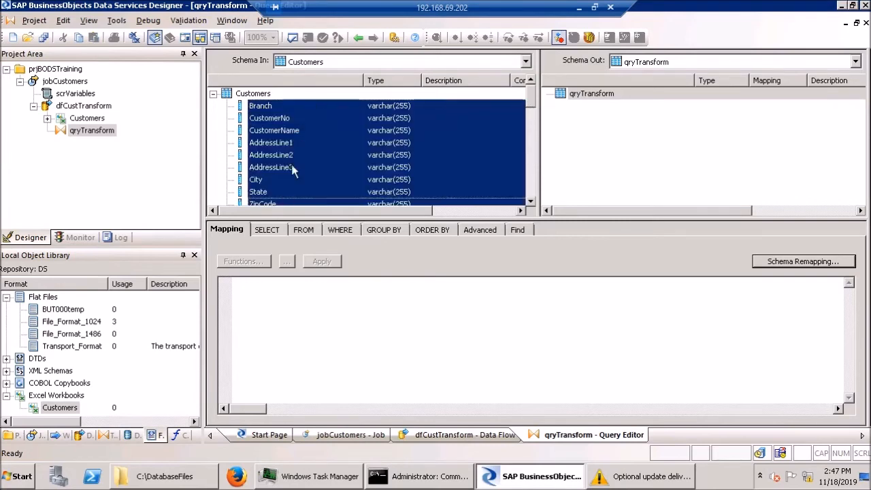
left_click_drag(271, 111, 573, 116)
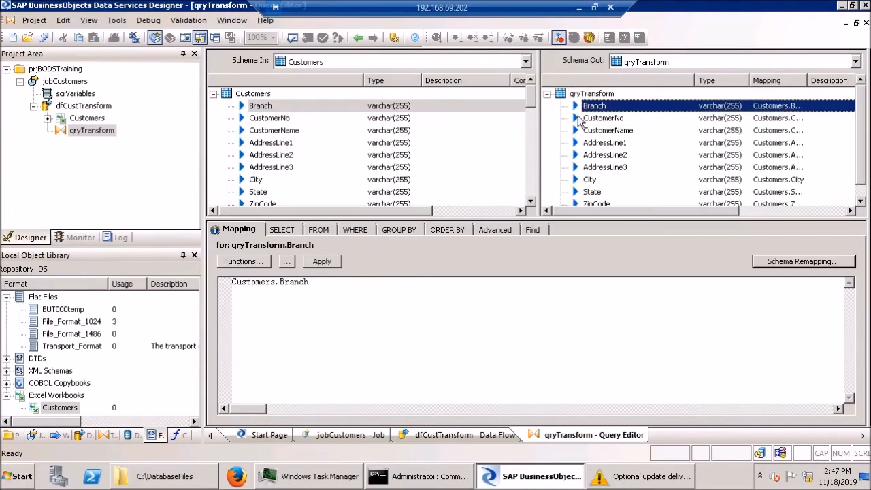
- Map TelephoneNo to the qryTransform output and insert FaxNo below it
left_click(533, 189)
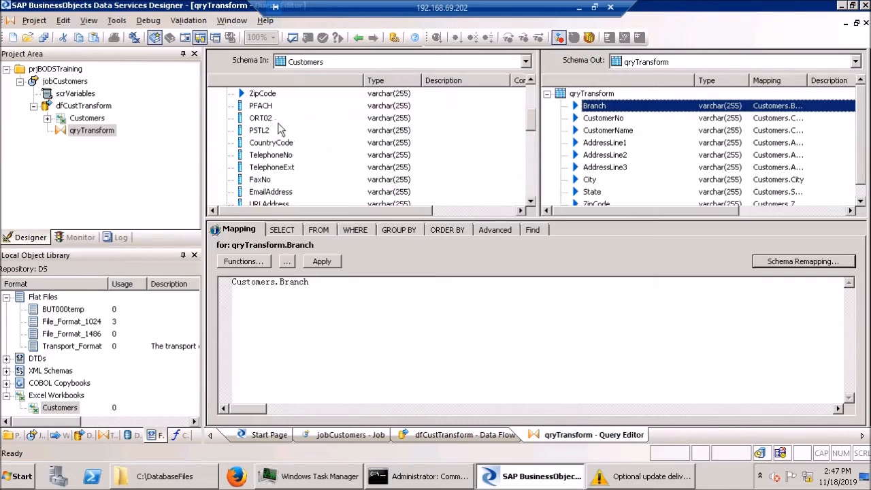
right_click(282, 155)
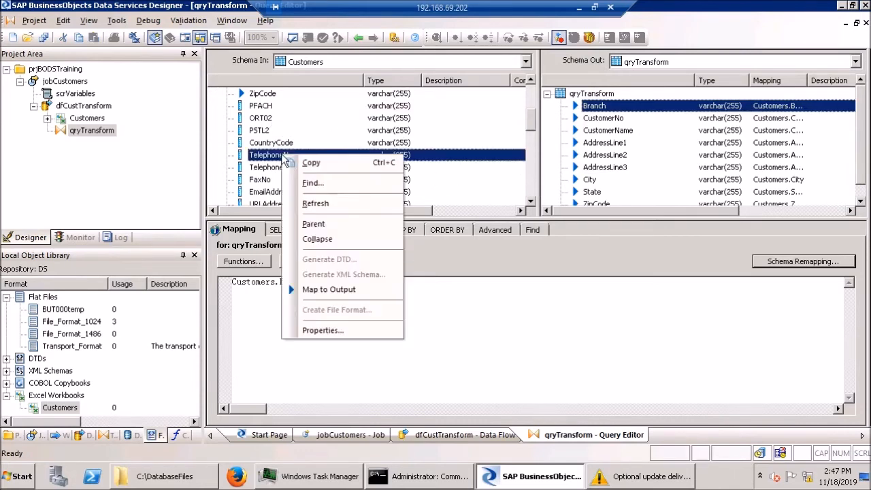
left_click(348, 291)
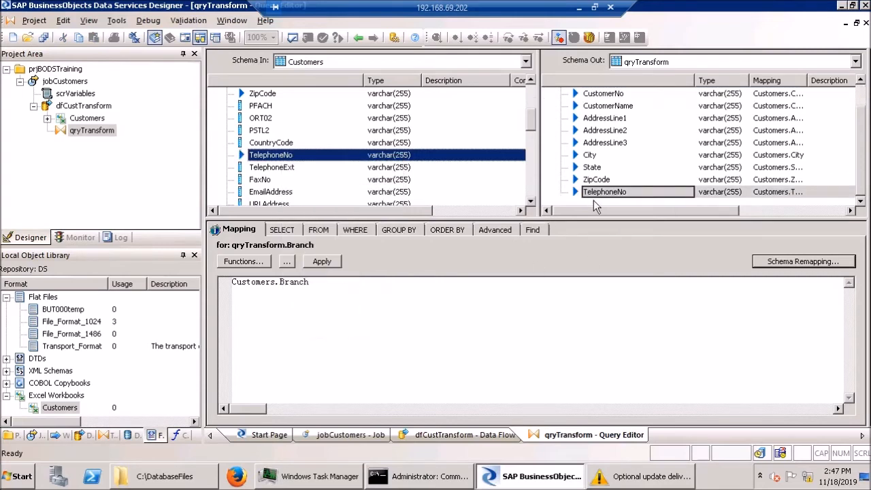
left_click_drag(269, 181, 599, 197)
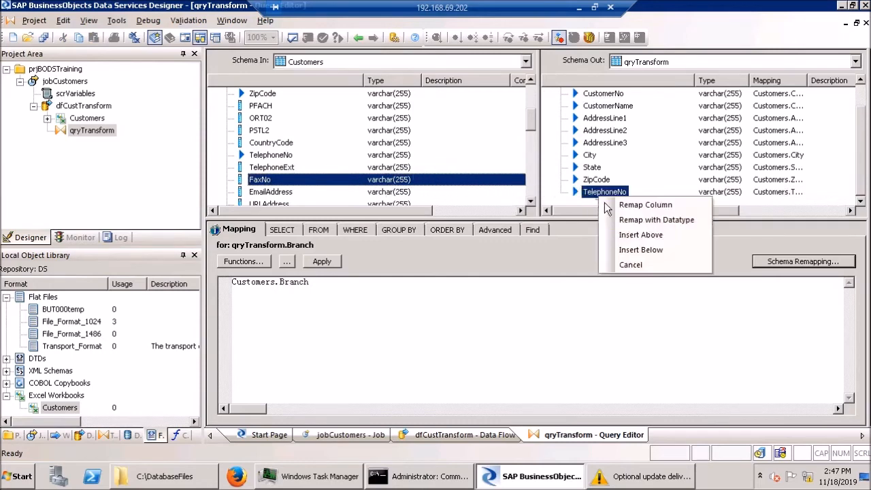
left_click(659, 250)
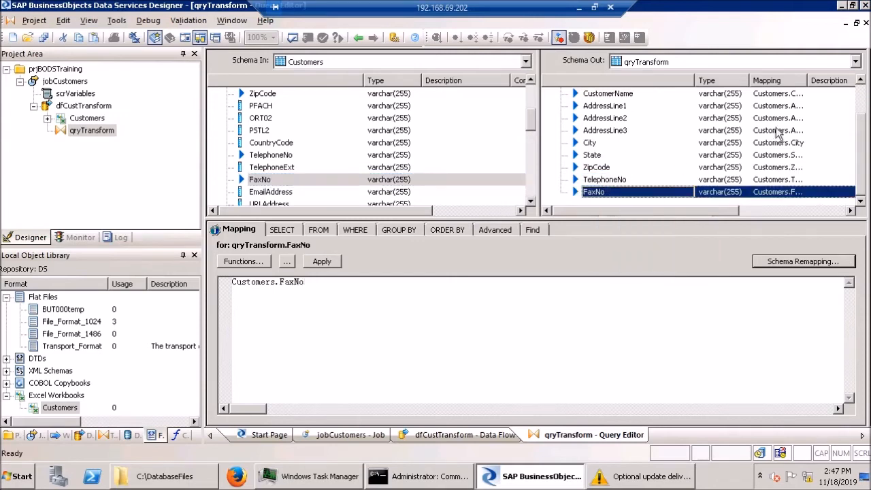
- Rename the output columns CustomerNo to ALTKN and CustomerName to NAME1
left_click(861, 106)
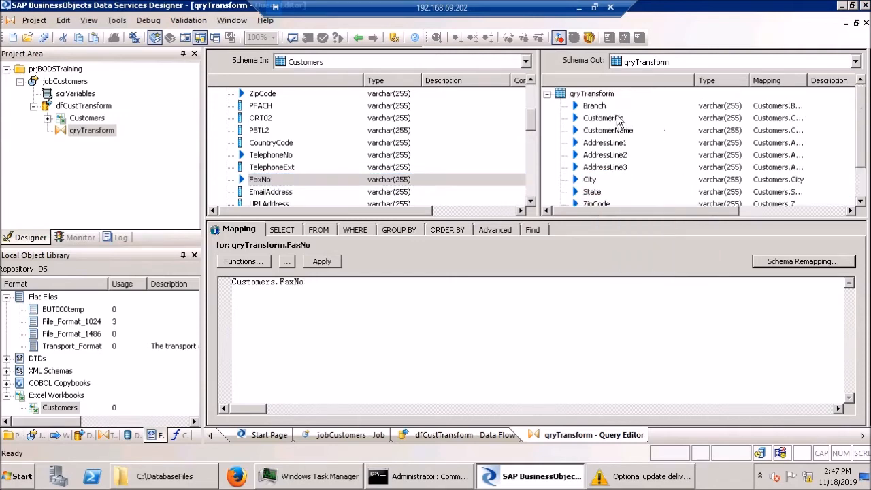
double_click(593, 119)
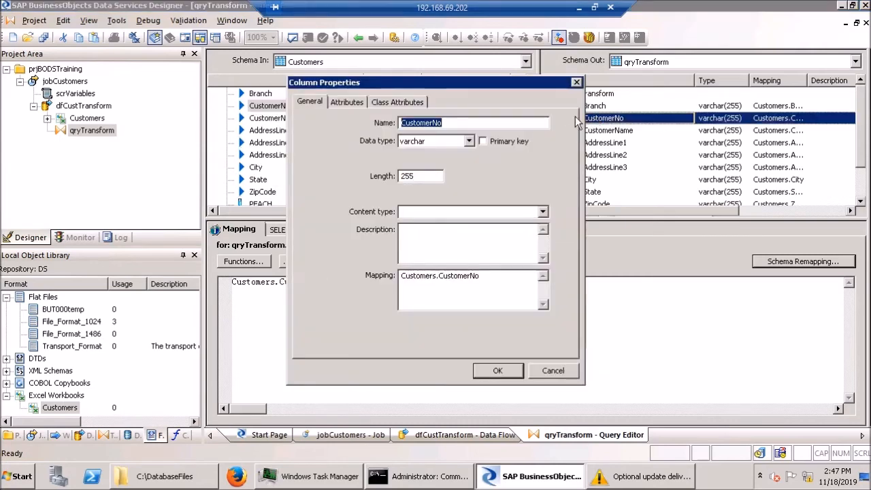
type("ALTKN")
key("Return")
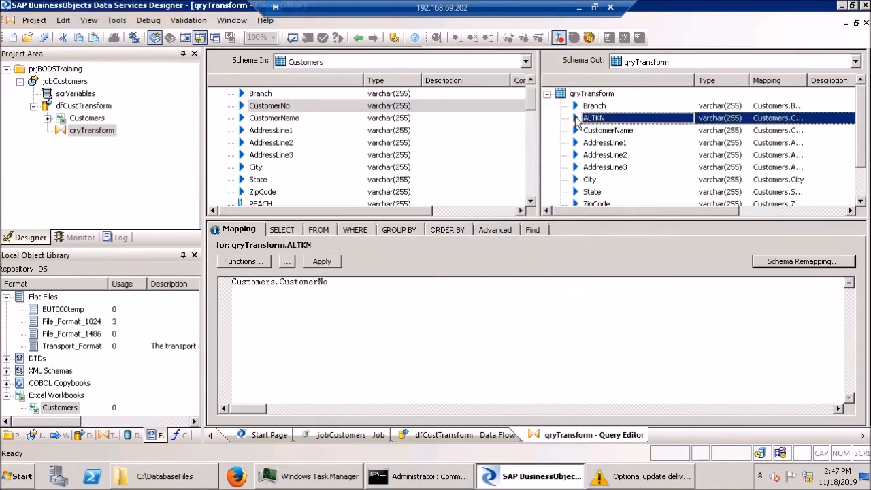
double_click(631, 130)
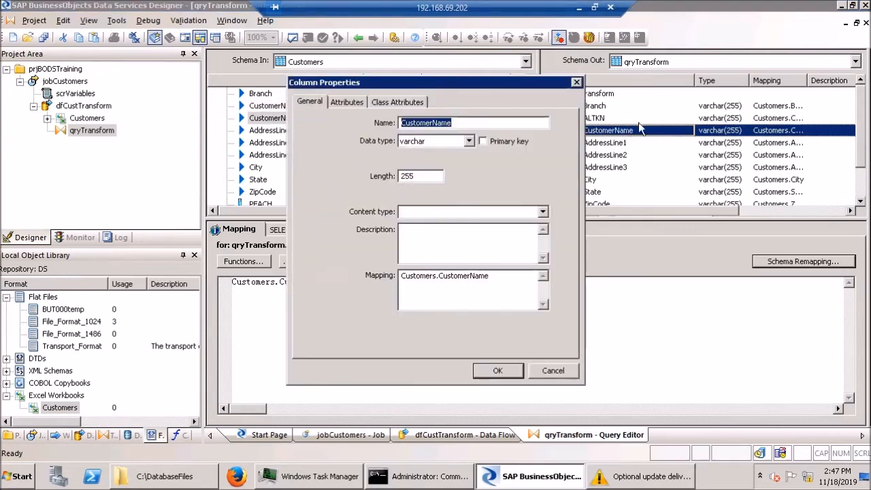
type("NAME1")
key("Return")
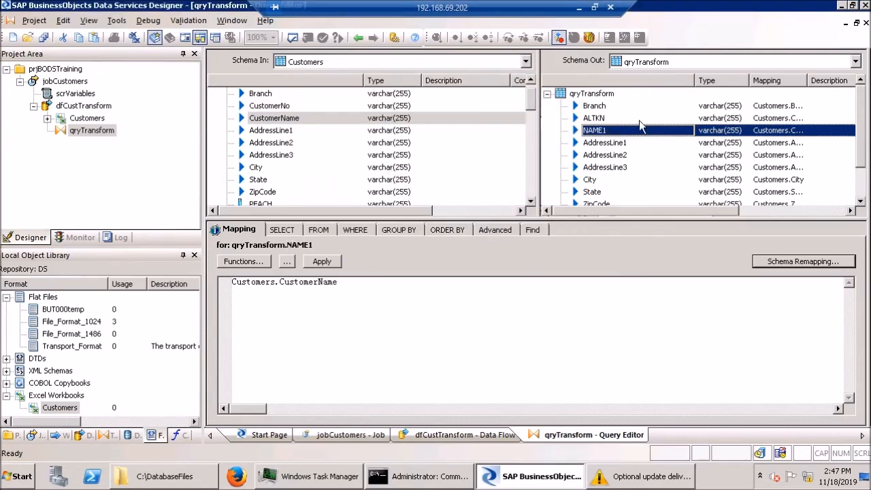
- Rename the output columns AddressLine1 to STRAS and AddressLine2 to STR_SUPPL3
double_click(592, 143)
type("STRAS")
key("Return")
left_click(605, 155)
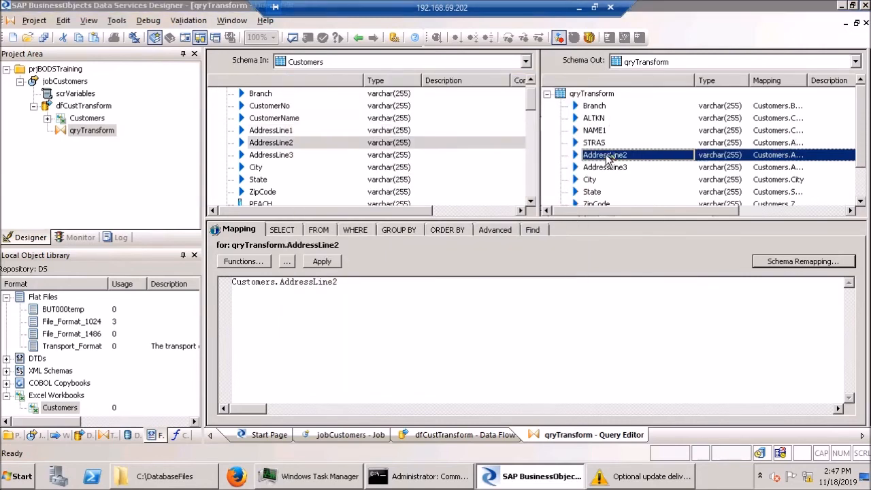
double_click(606, 156)
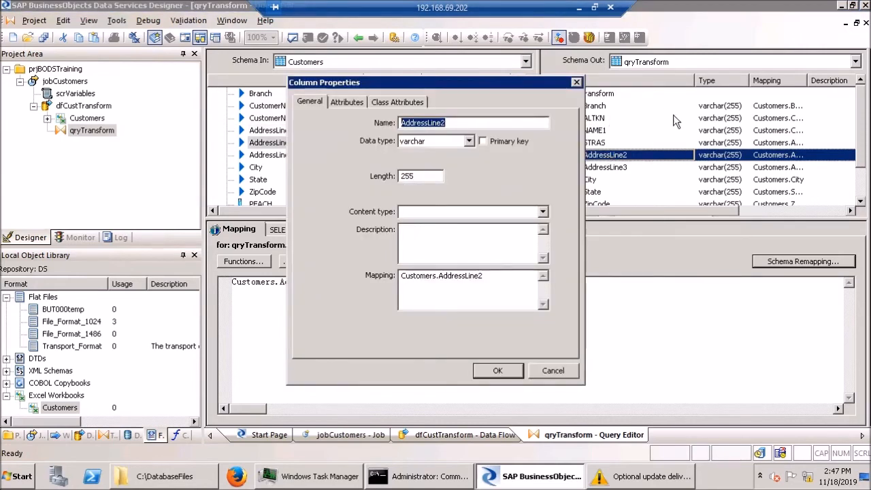
type("STR")
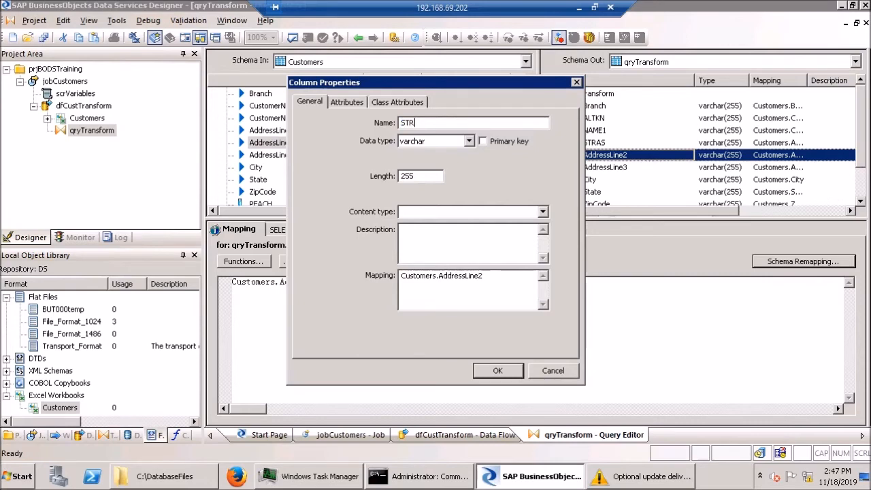
type("_SUPPL3")
key("Return")
- Rename the output columns AddressLine3 to STR_SUPPL4 and City to ORT01
double_click(621, 167)
type("STR_SU")
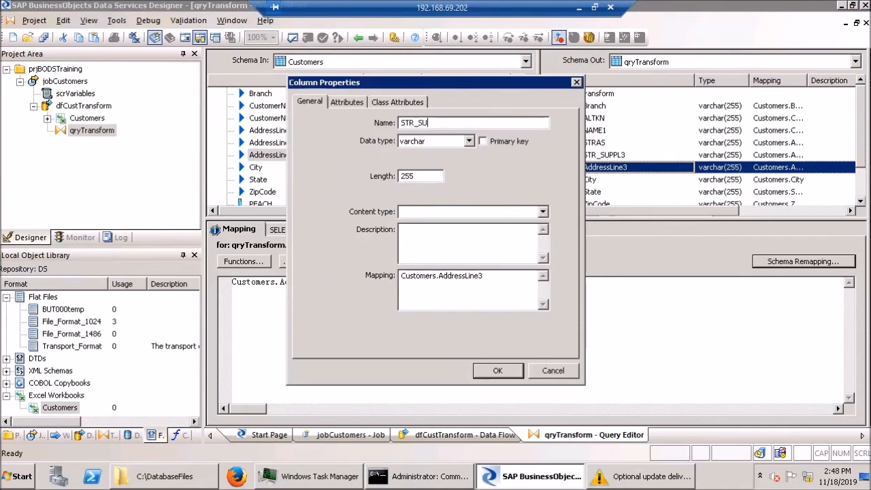
type("PPL4")
key("Return")
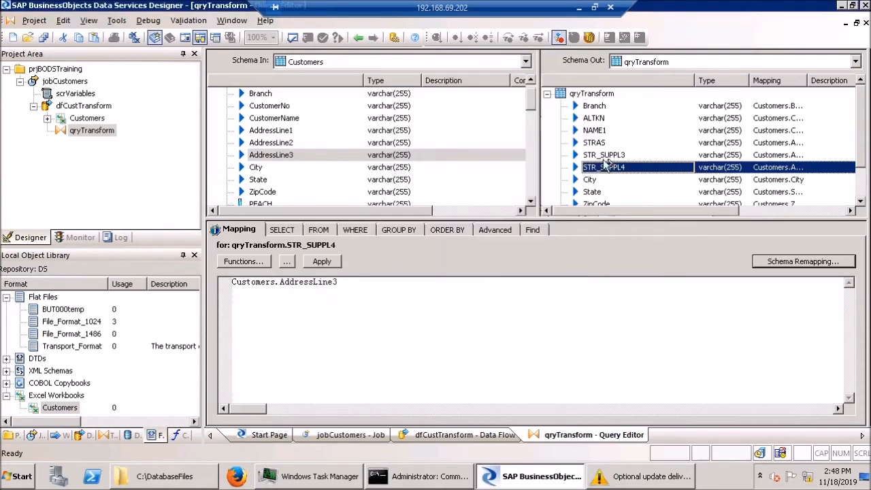
left_click(589, 180)
left_click(587, 178)
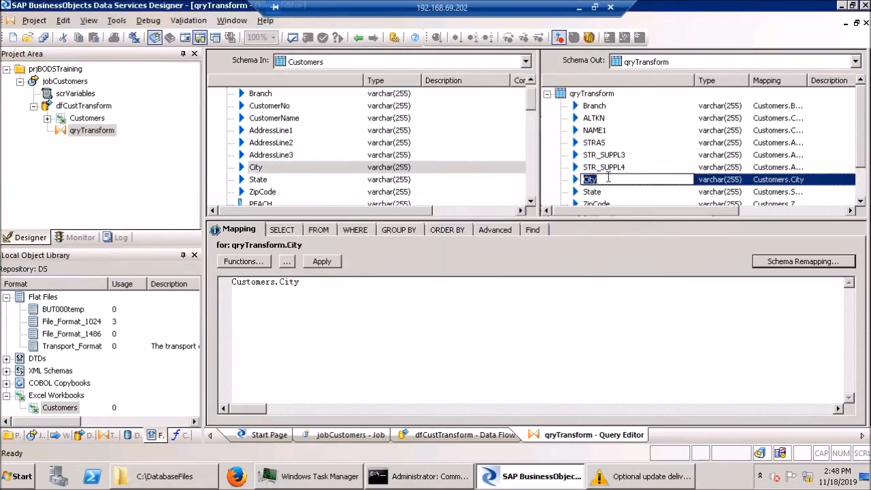
type("ORT01")
- Rename the output columns State to REGIO and ZipCode to PSTLZ
left_click(591, 193)
left_click(610, 195)
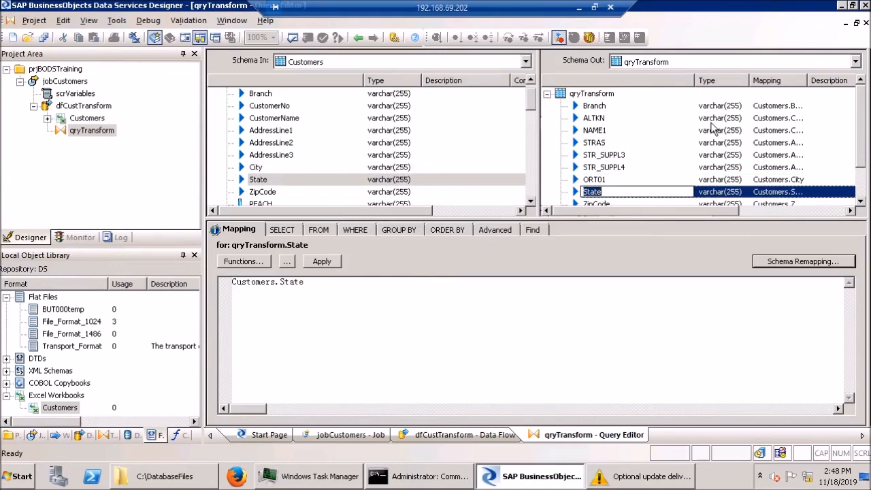
type("REGIO")
key("Return")
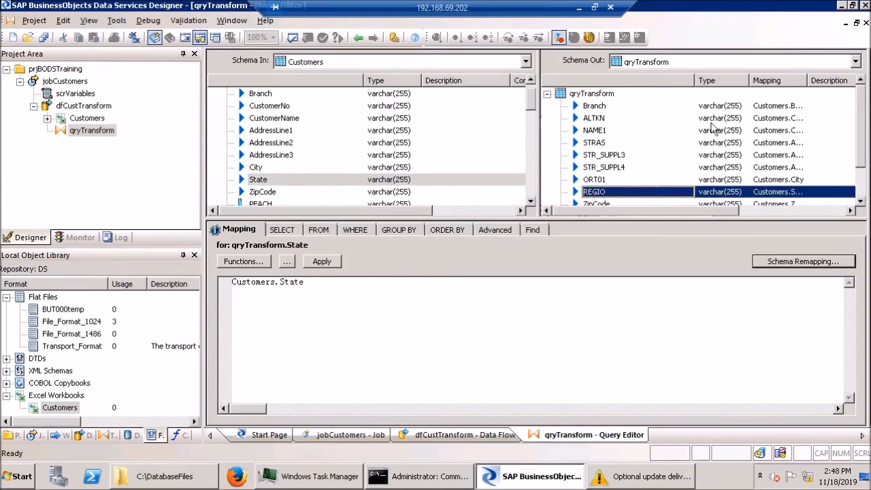
left_click(599, 203)
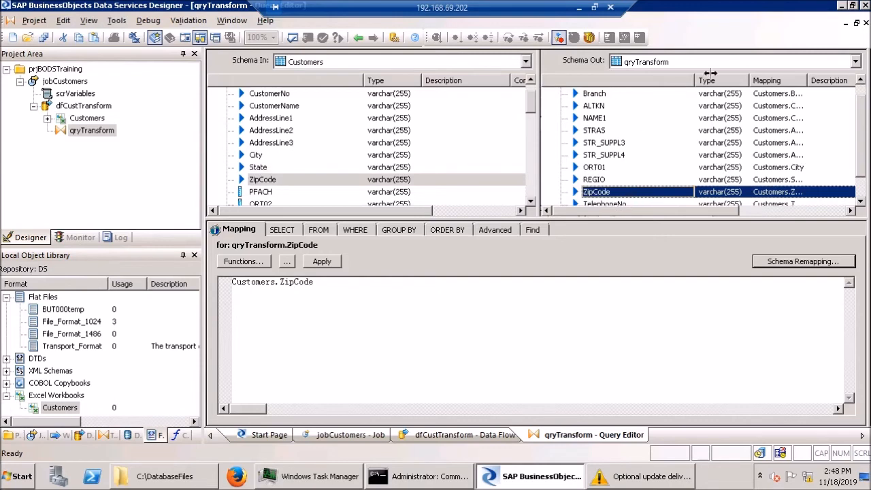
key("F2")
type("PSTLZ")
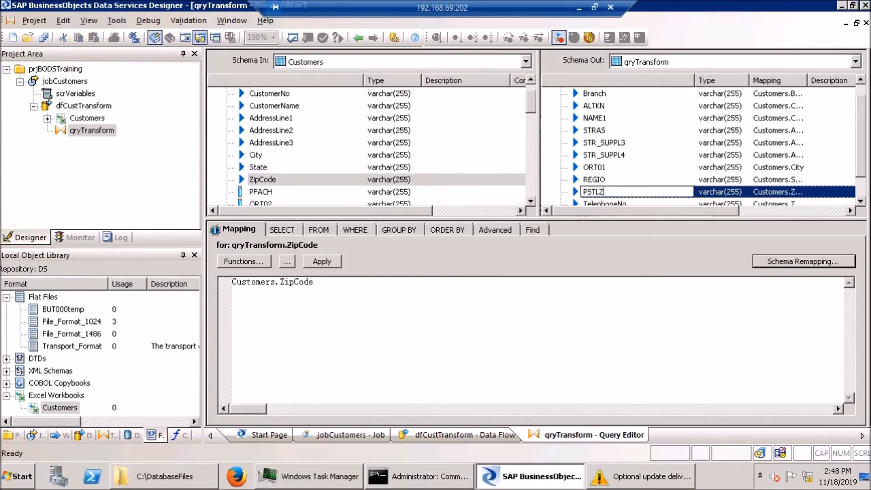
- Rename the output columns TelephoneNo to TELF1 and FaxNo to TELFX, and close the query editor
left_click(607, 204)
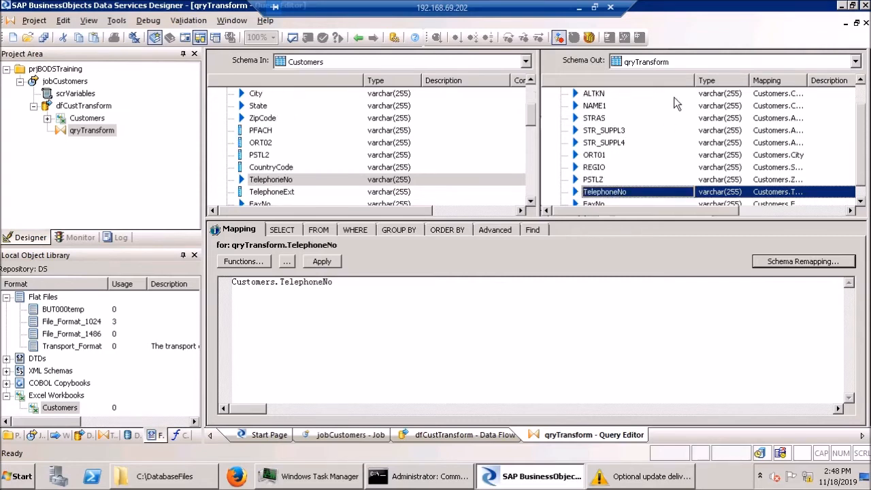
double_click(601, 193)
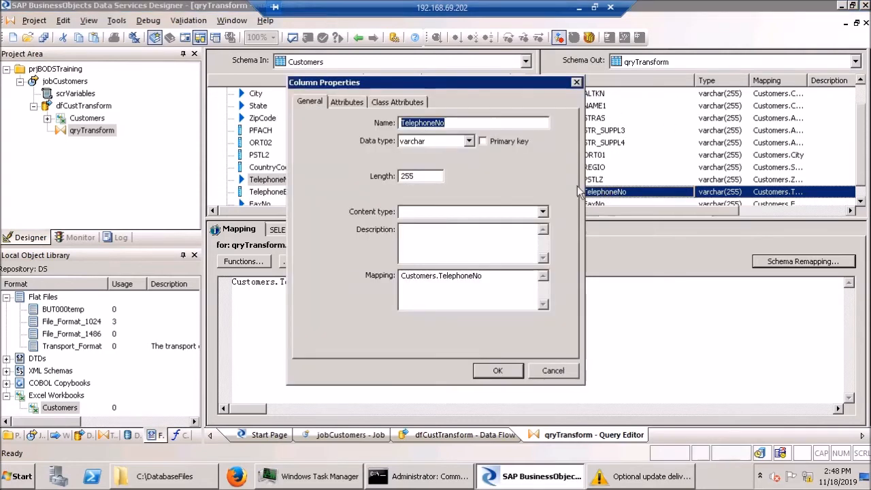
type("TELF1")
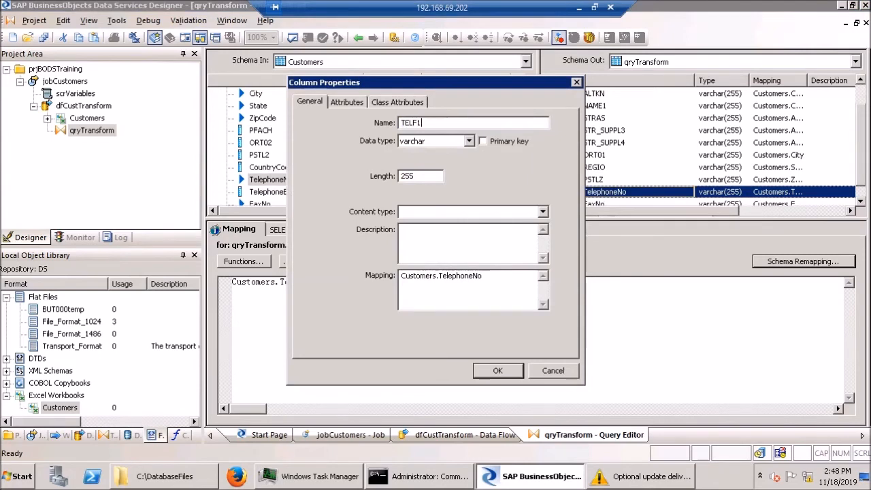
key("Return")
double_click(596, 202)
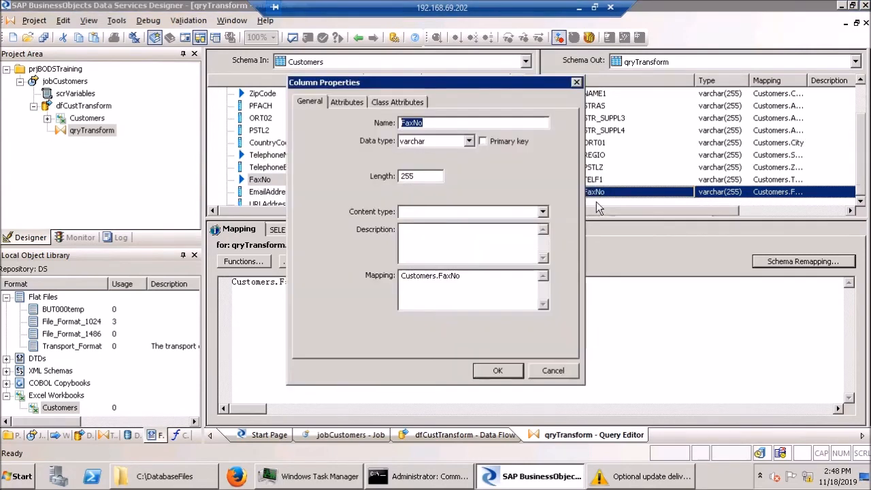
type("TELFX")
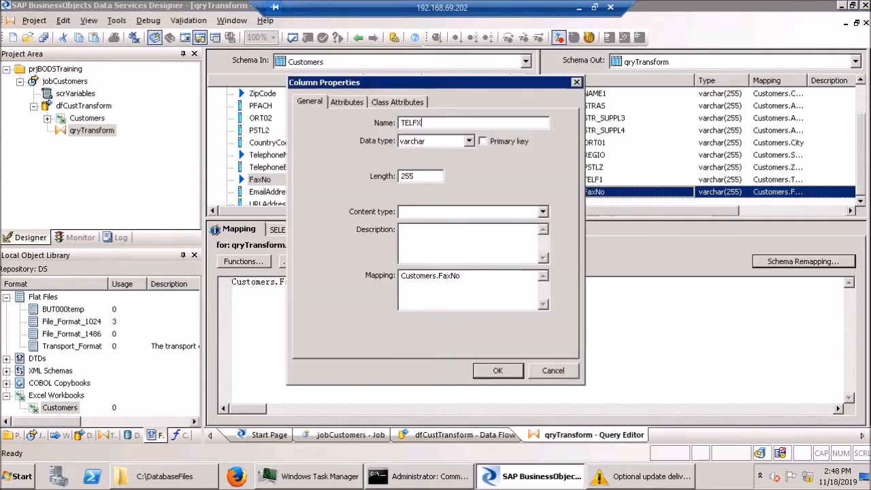
key("Return")
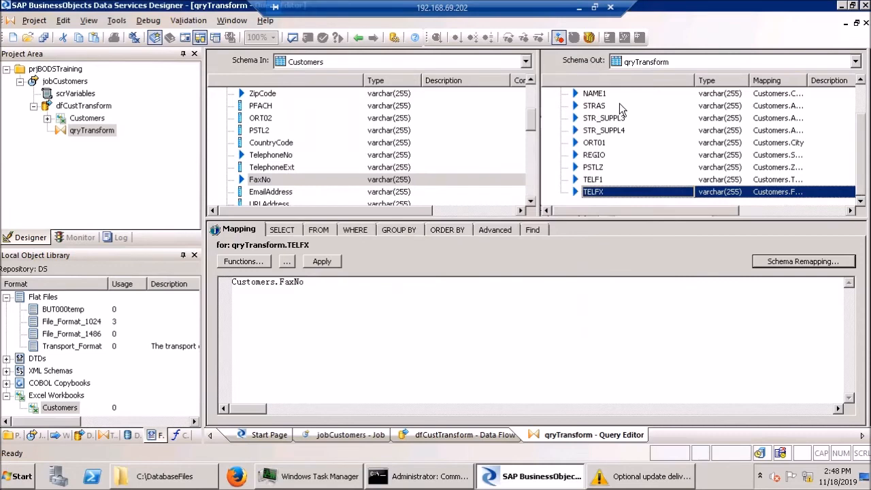
scroll(863, 161, "up", 1)
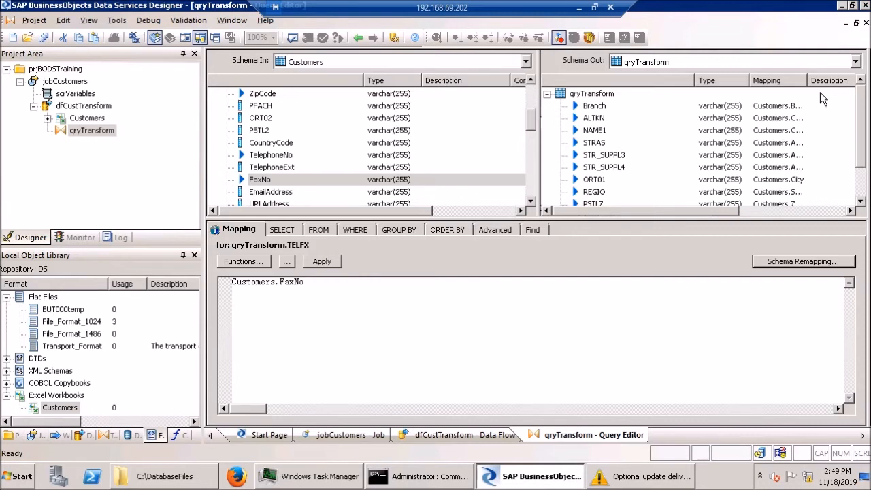
left_click(865, 22)
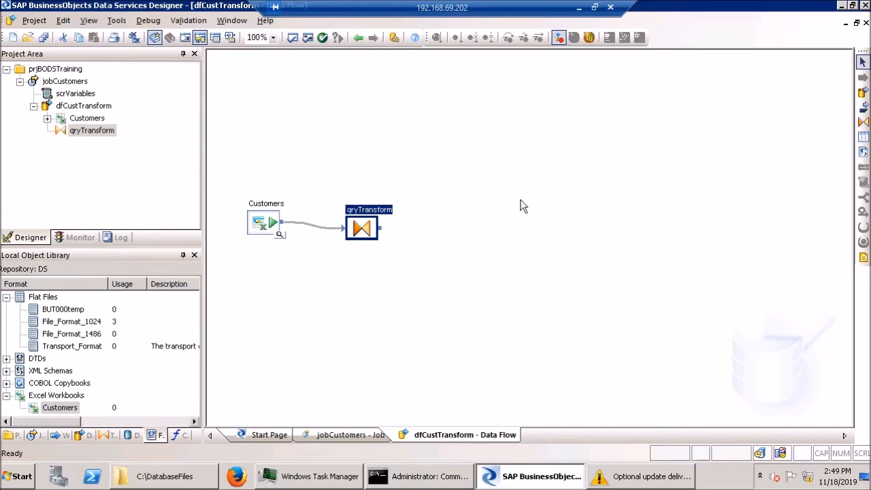
- Create a new flat file format named Customers with Adaptable Schema set to Yes
right_click(47, 298)
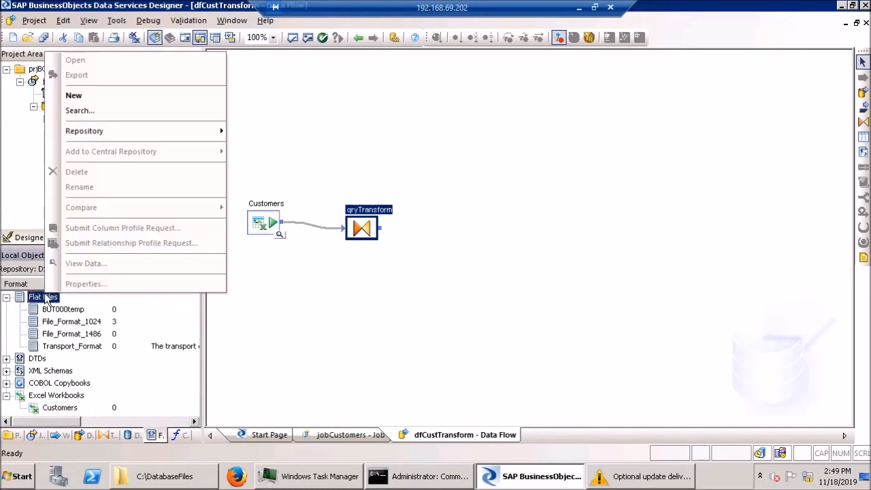
left_click(113, 96)
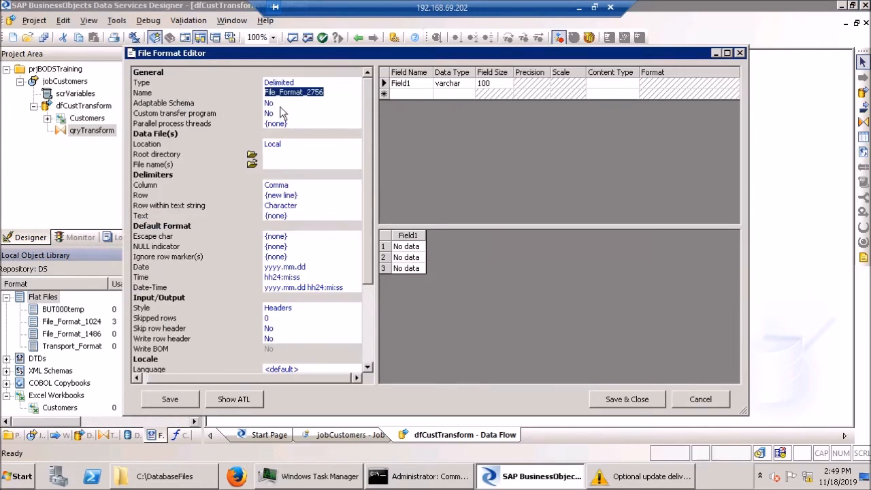
type("C")
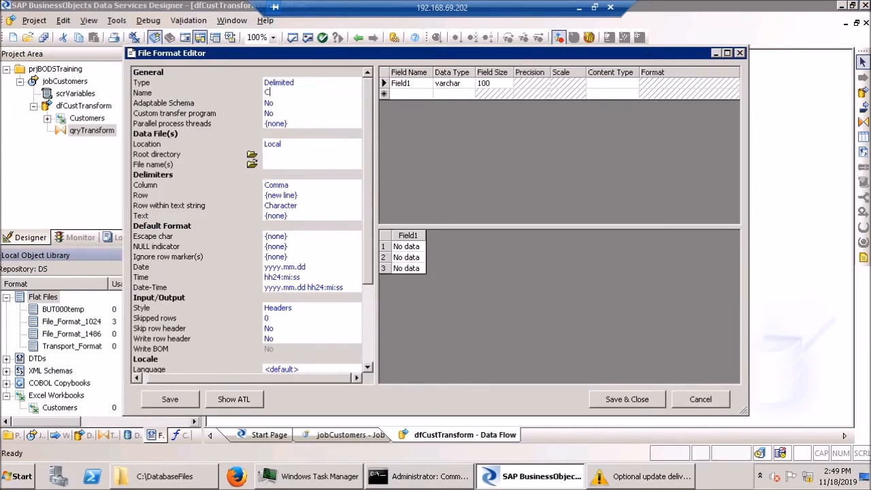
type("sutom")
key("BackSpace")
key("BackSpace")
key("BackSpace")
key("BackSpace")
type("ustomers")
left_click(323, 103)
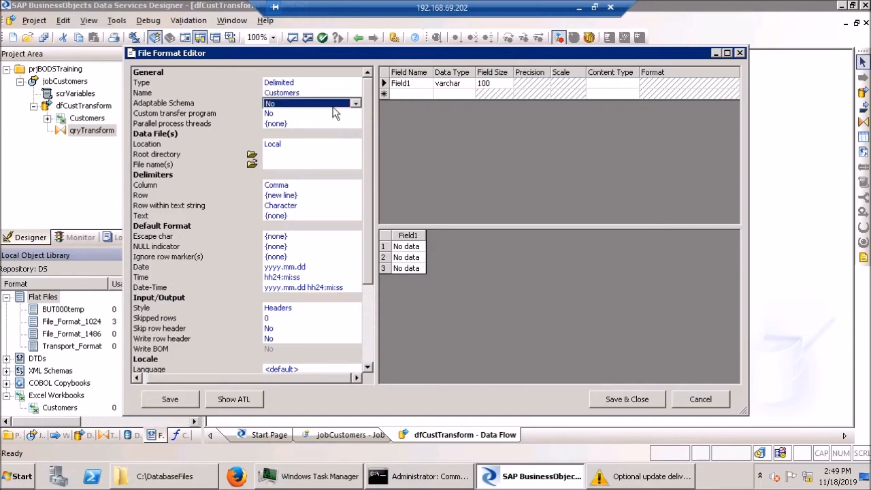
left_click(356, 103)
left_click(344, 114)
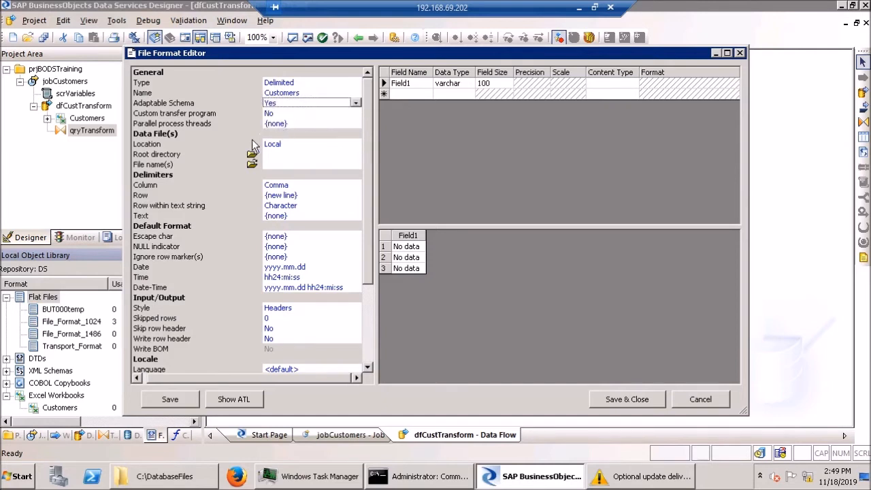
- Set the file format's root directory to c:\DatabaseFile and its file name to Customers.txt
left_click(312, 145)
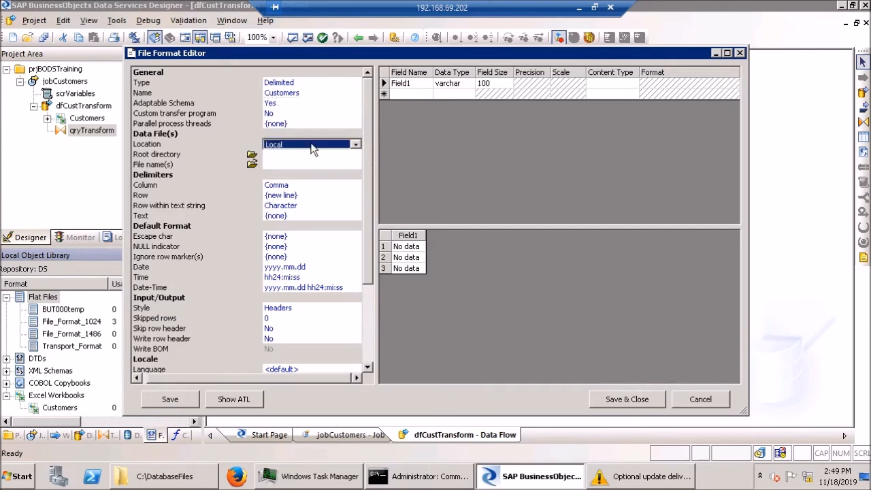
left_click(340, 155)
type("c:\\DatabaseFile")
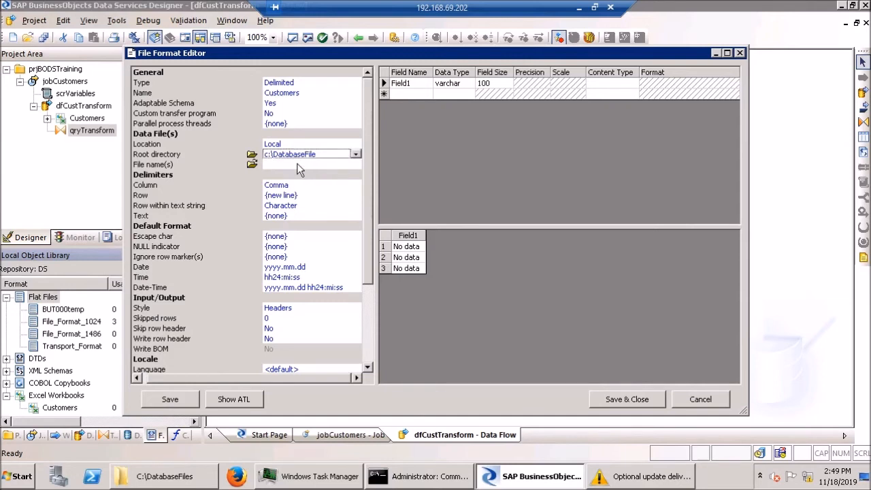
left_click(323, 166)
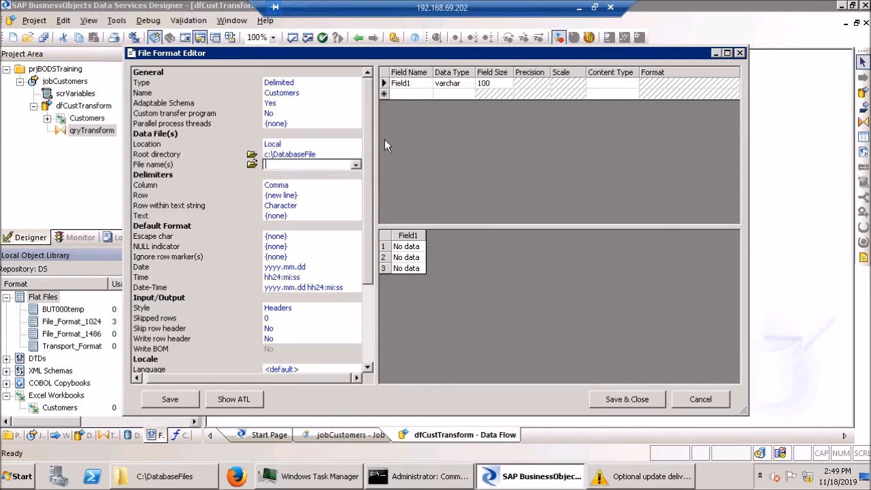
type("Customers")
- Set the column delimiter to Tab, then save and close the Customers file format
left_click(358, 183)
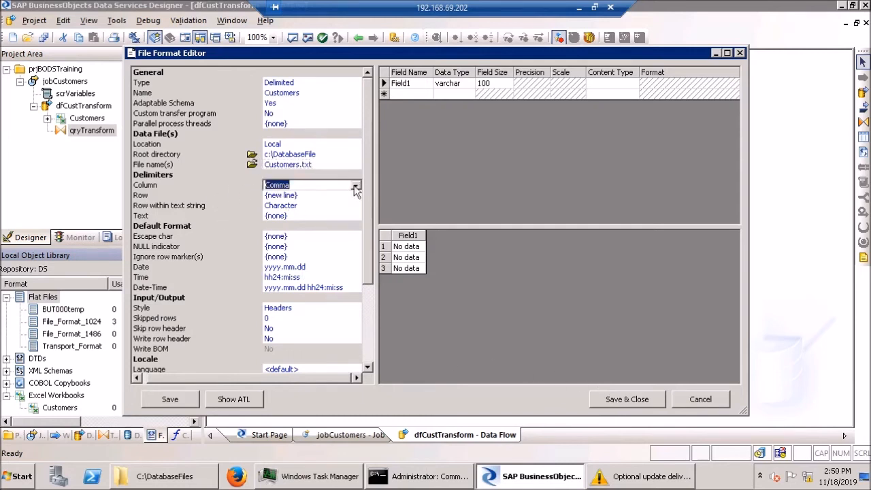
left_click(356, 185)
key("Up")
key("Return")
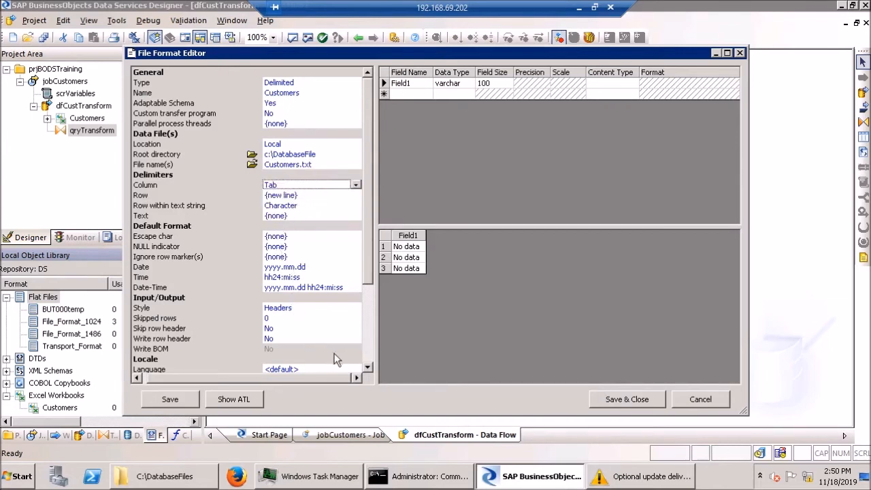
left_click(625, 399)
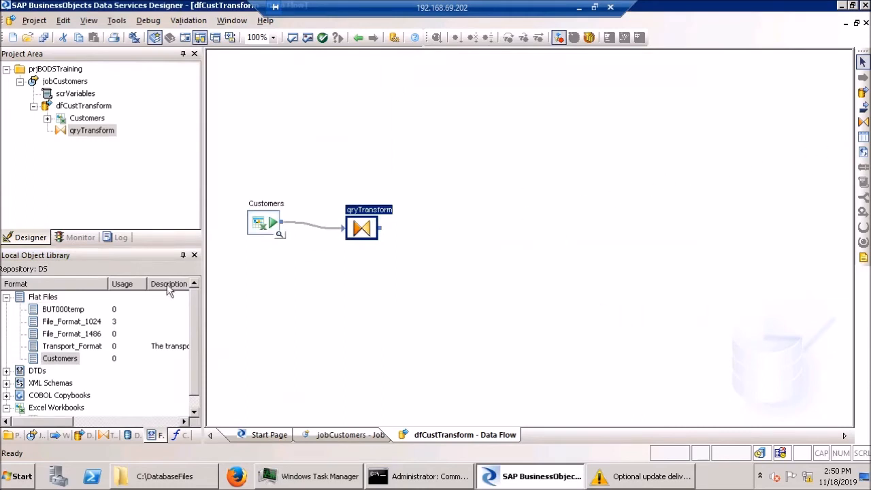
- Add the Customers flat file to the data flow as a target and connect qryTransform to it
left_click(68, 359)
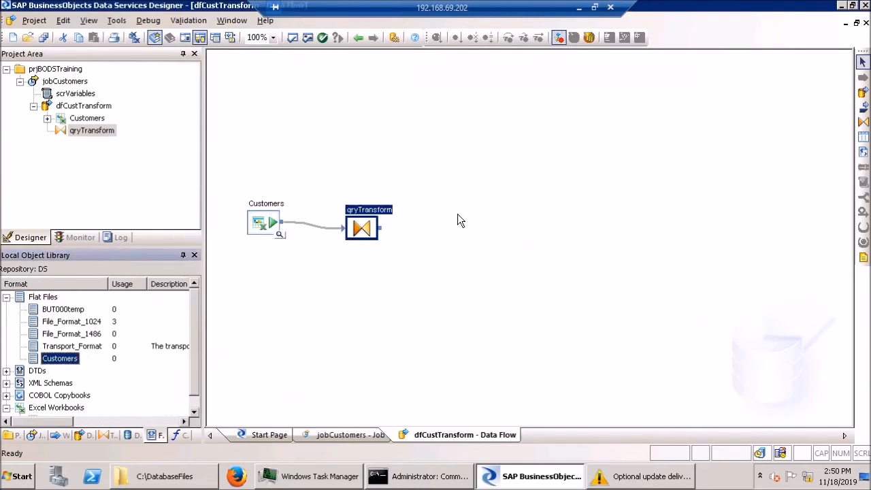
left_click_drag(61, 360, 447, 211)
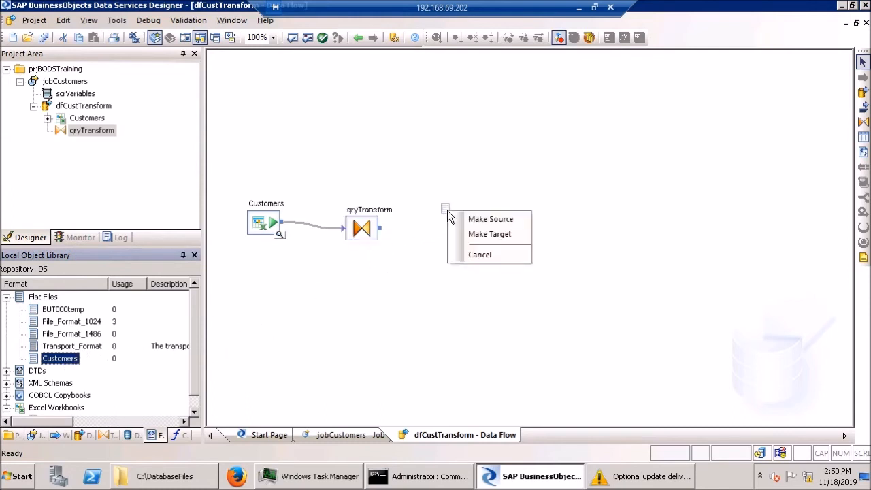
left_click(491, 234)
left_click_drag(385, 232, 455, 235)
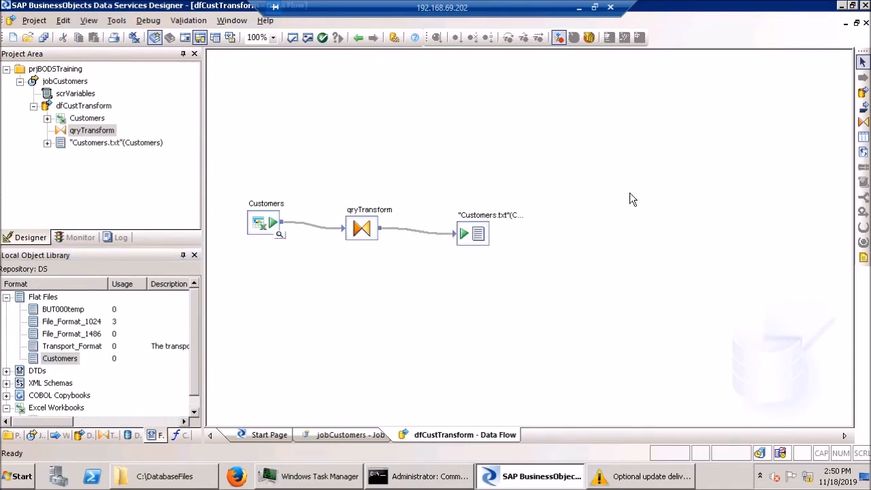
- Add a template table named tblCustomers in datastore dsJimboMDB below the text file target and connect qryTransform to it
left_click(862, 141)
left_click(454, 268)
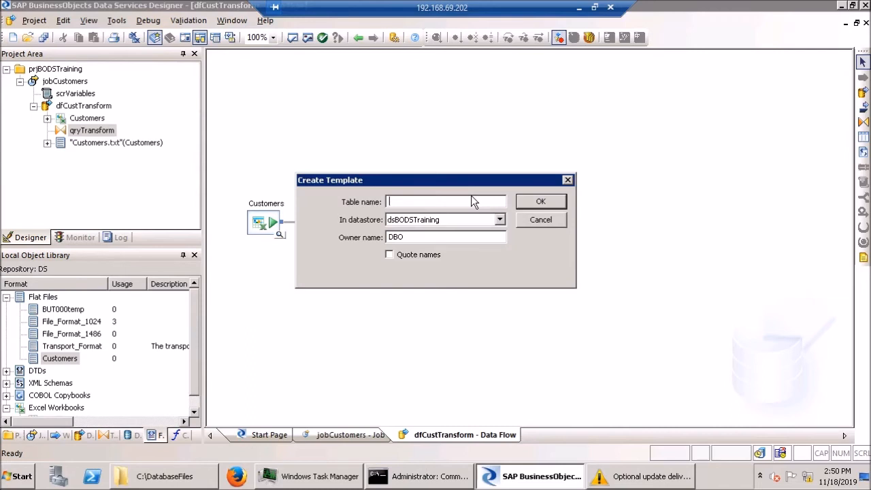
type("tblCustomers")
left_click(469, 223)
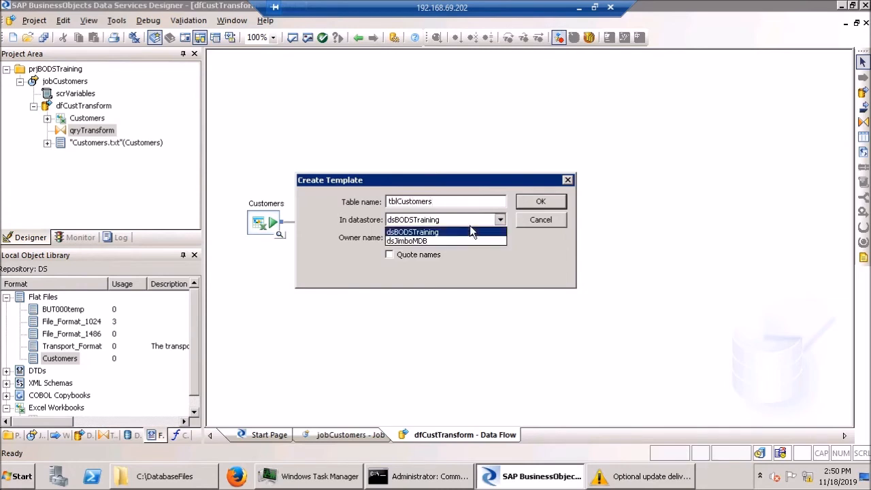
left_click(450, 232)
left_click(461, 223)
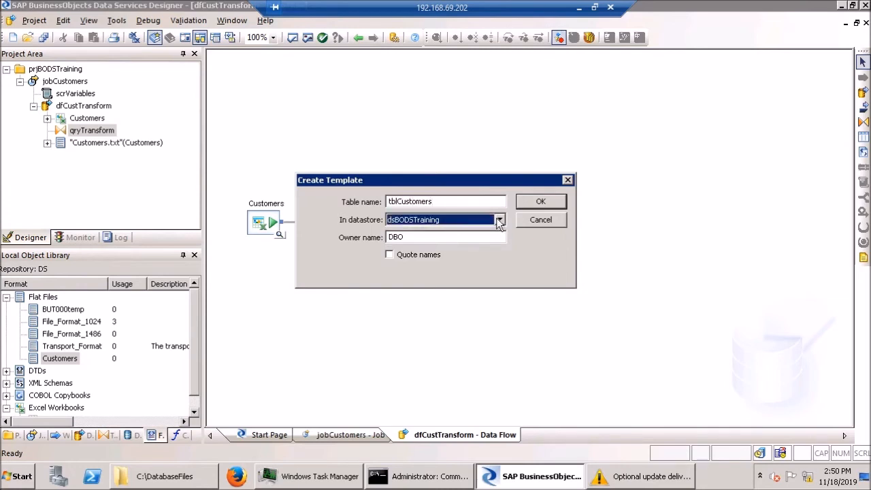
left_click(450, 236)
left_click(550, 199)
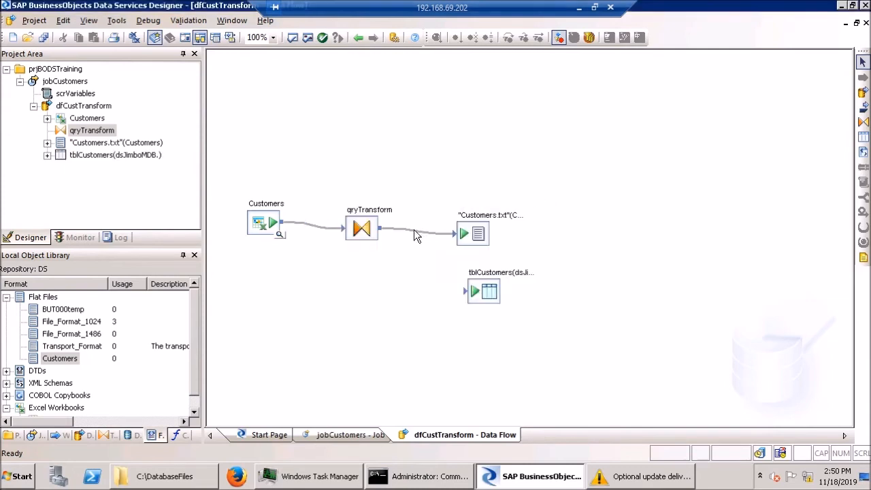
left_click_drag(388, 232, 481, 293)
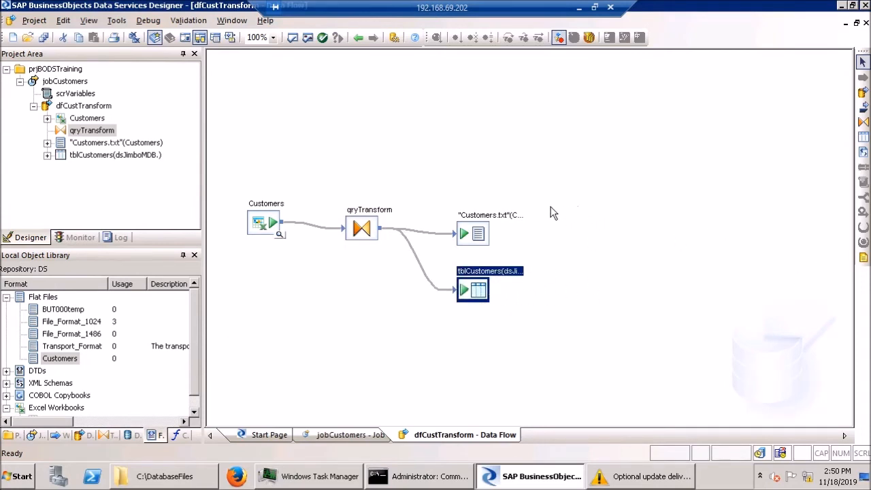
- In qryTransform, replace the Branch output column's mapping with the global variable $CompanyCode
double_click(365, 228)
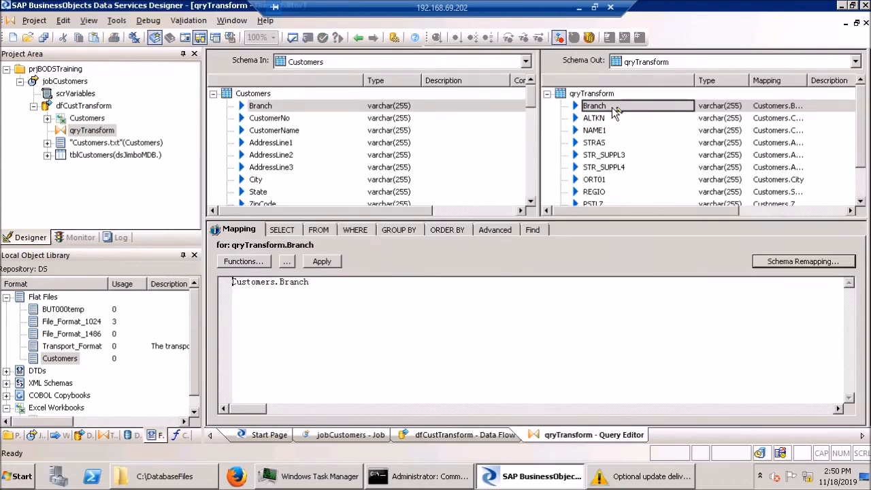
left_click_drag(395, 289, 139, 274)
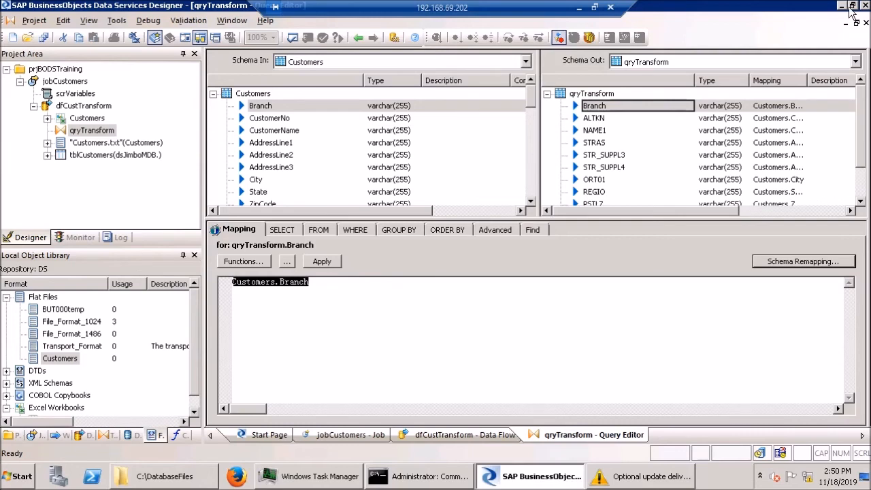
type("$")
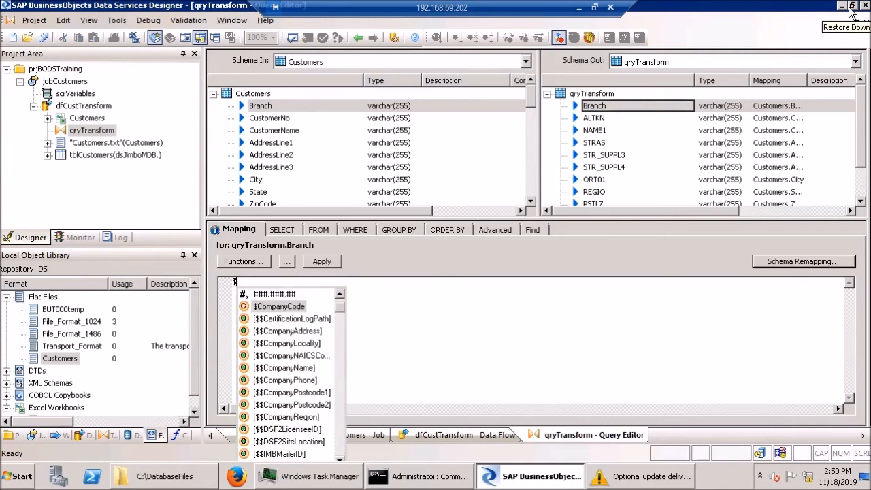
double_click(309, 306)
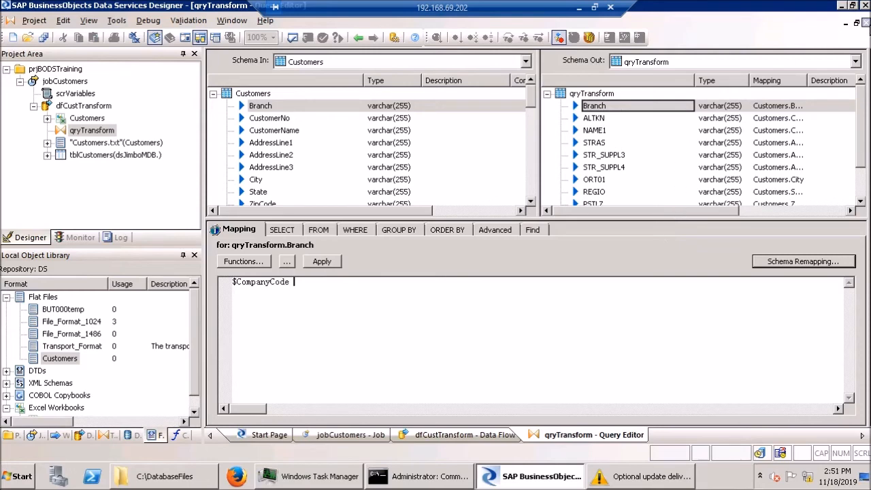
- Close the qryTransform query editor and validate the dfCustTransform data flow
left_click(866, 23)
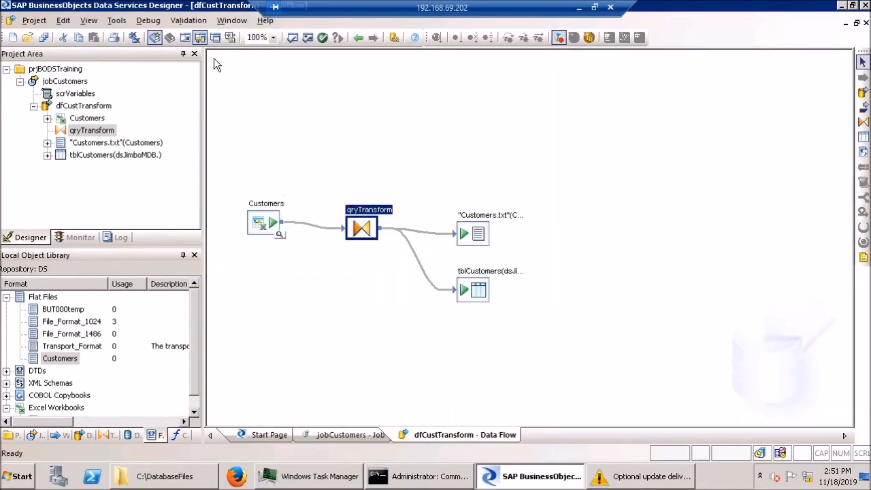
left_click(293, 41)
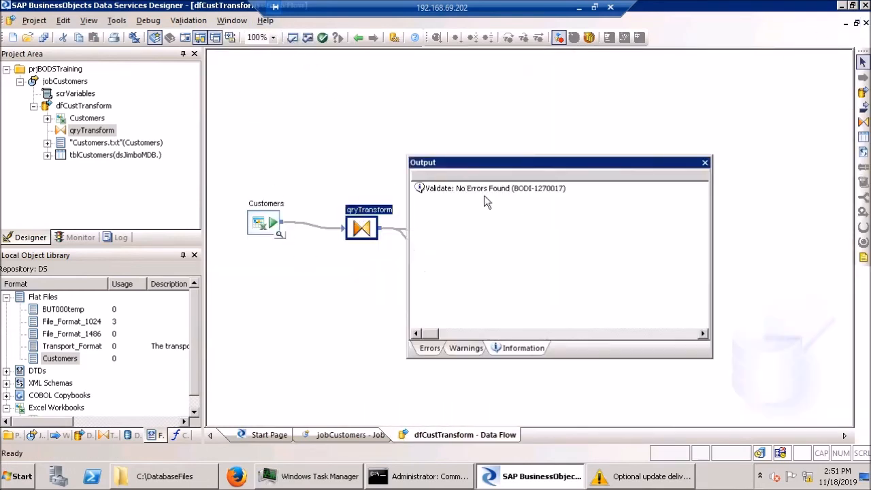
left_click(705, 162)
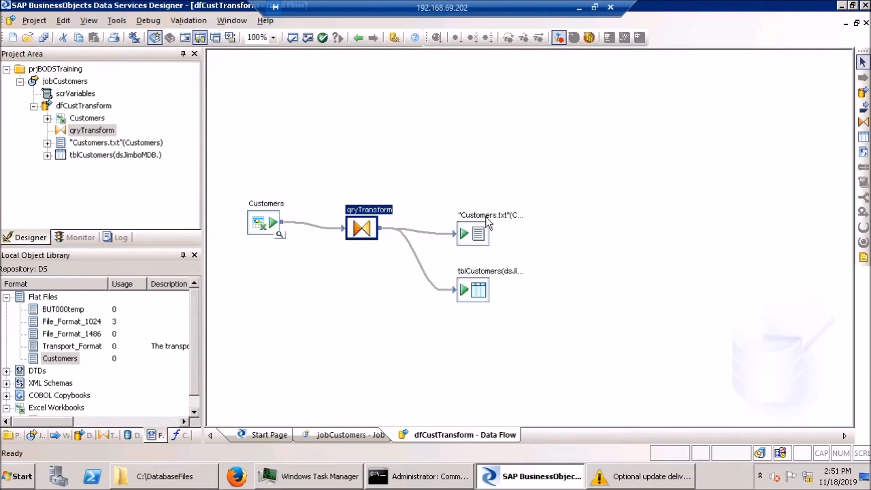
- Reopen qryTransform to check the Branch column's mapping, and return to the data flow
left_click(311, 236)
double_click(384, 212)
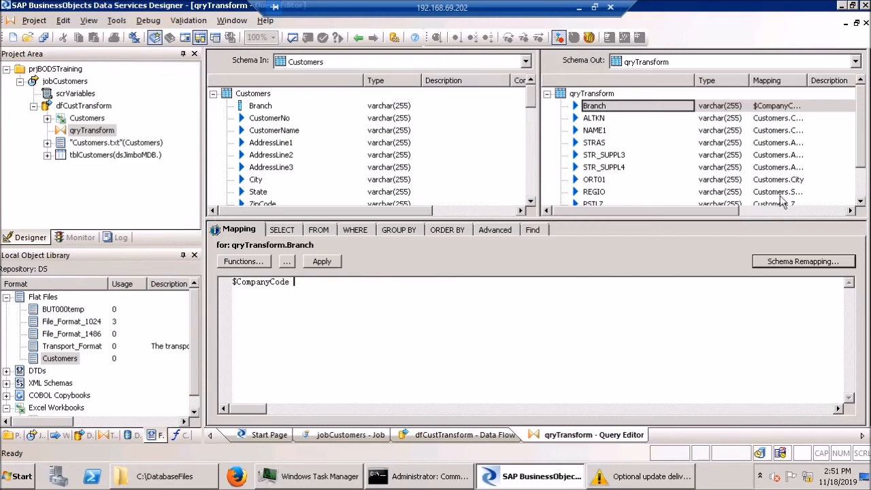
left_click(865, 23)
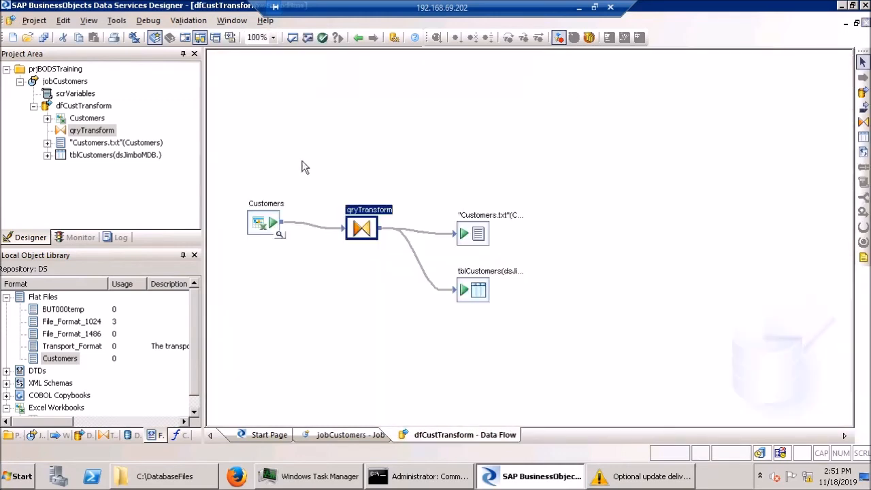
- Save all changes, execute jobCustomers with the default execution properties, and review the run's error log
right_click(66, 82)
left_click(88, 91)
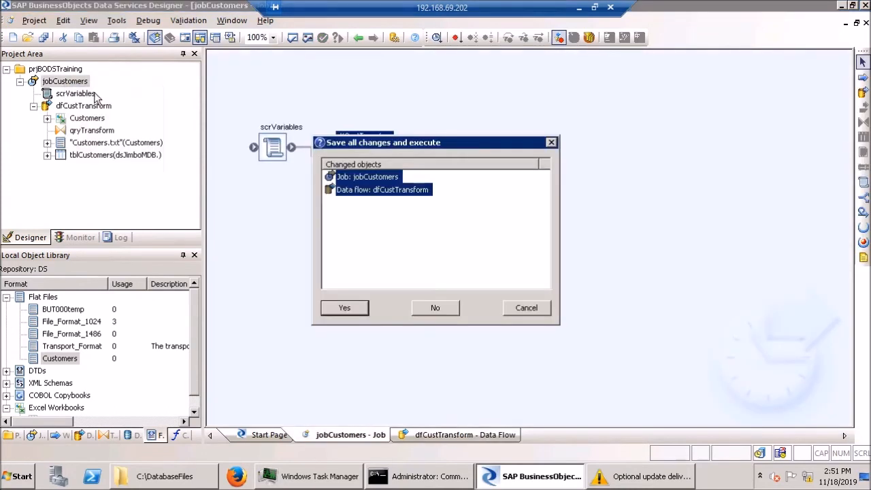
left_click(344, 307)
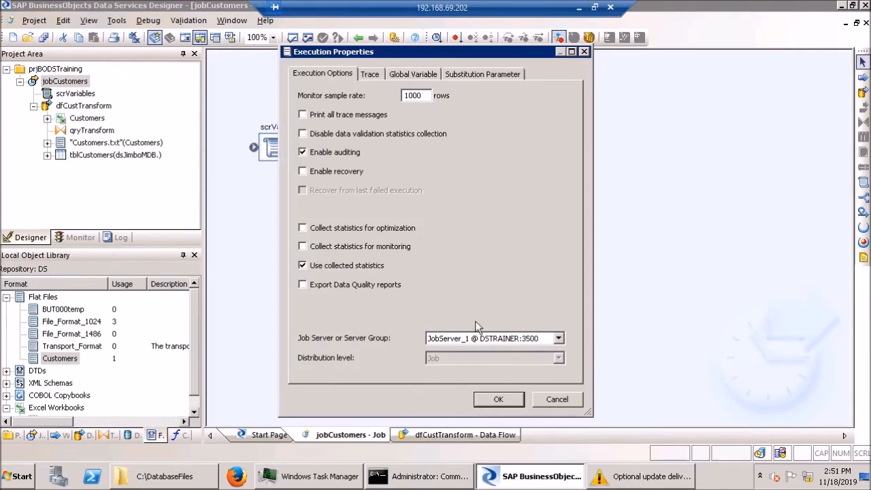
left_click(485, 402)
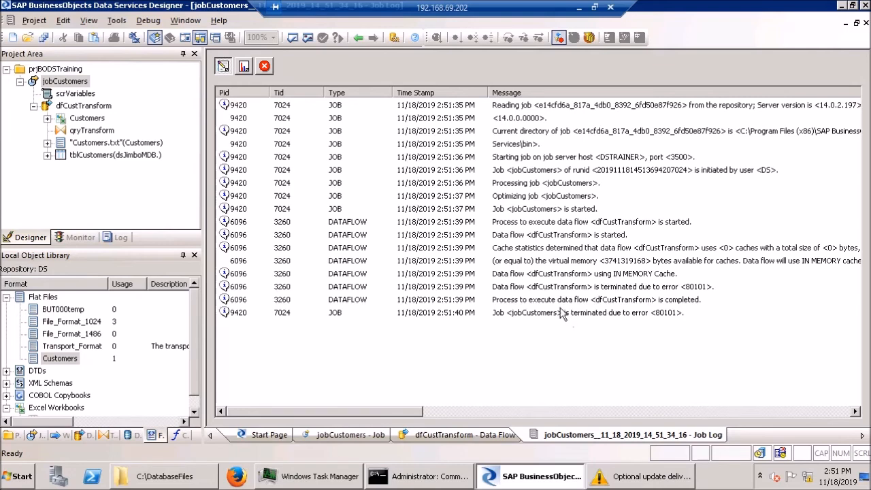
left_click(265, 67)
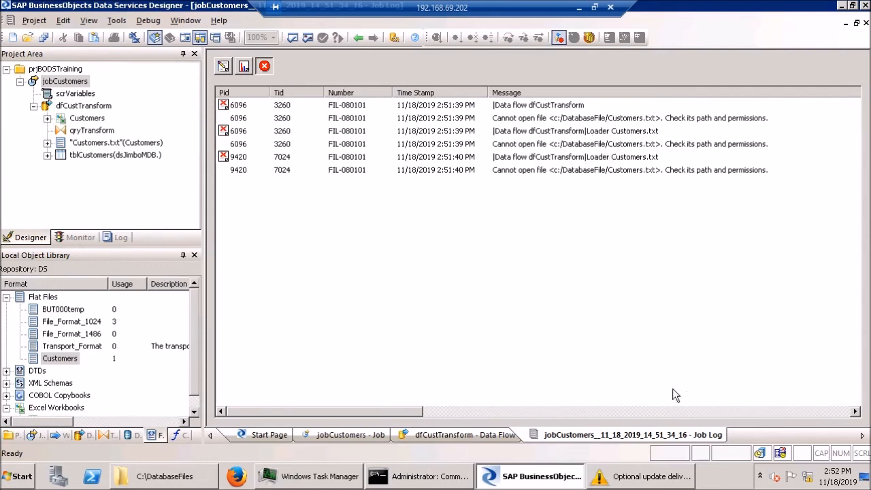
left_click(866, 22)
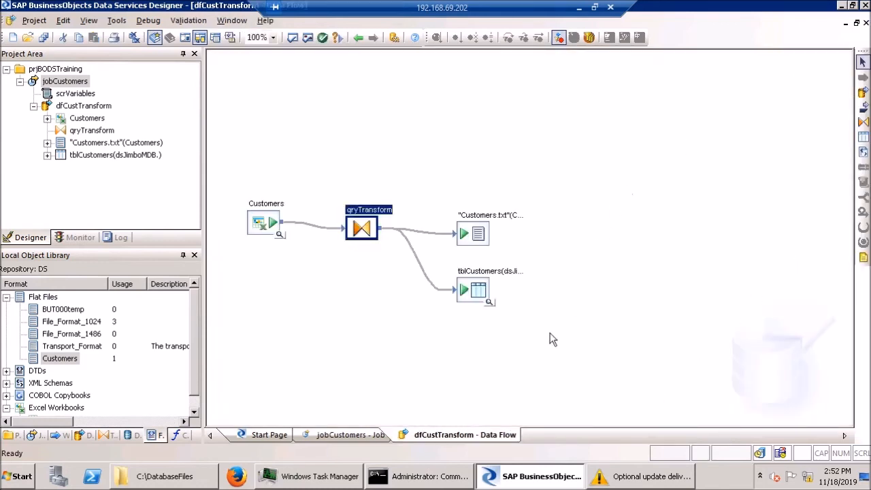
- Correct the Customers file format's root directory to c:\DatabaseFiles, then save and close the format
right_click(65, 361)
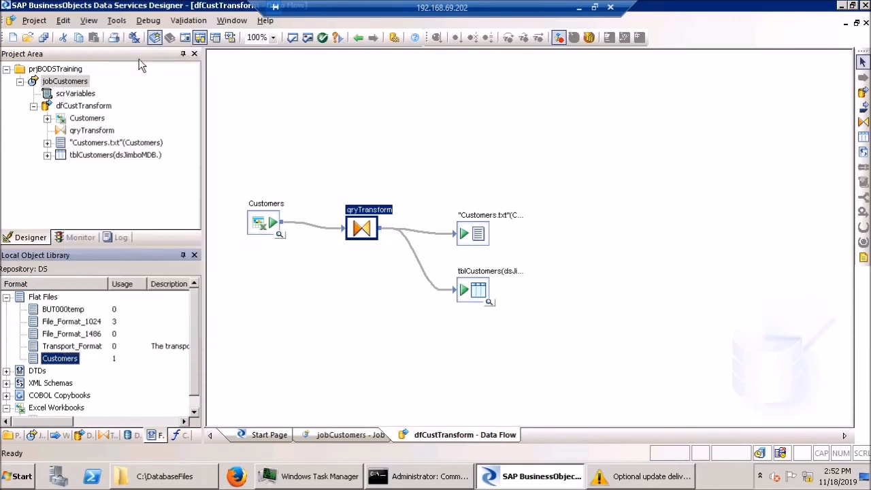
left_click(139, 59)
left_click(320, 155)
left_click(320, 155)
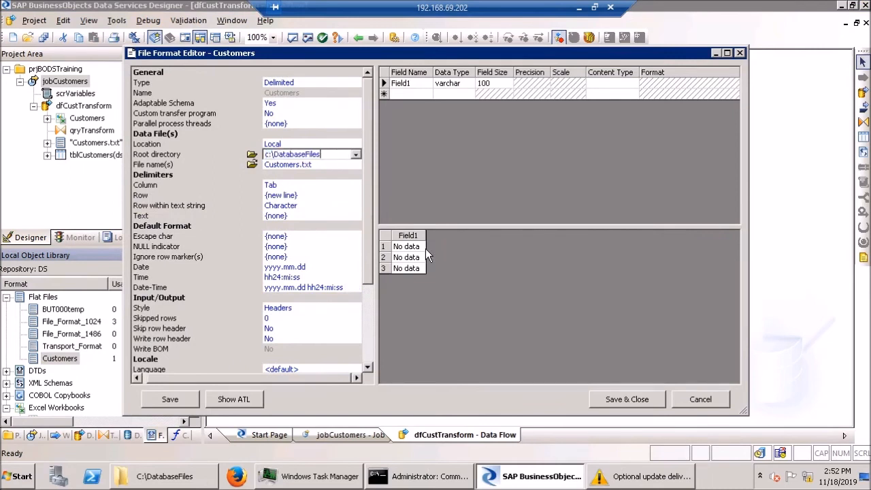
left_click(617, 403)
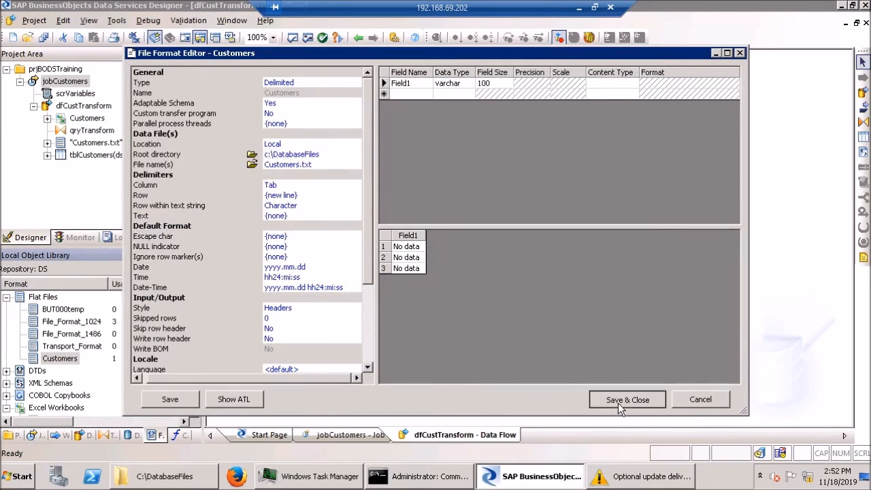
- Save the changed data flow and execute jobCustomers again with the default execution properties
right_click(83, 85)
left_click(121, 95)
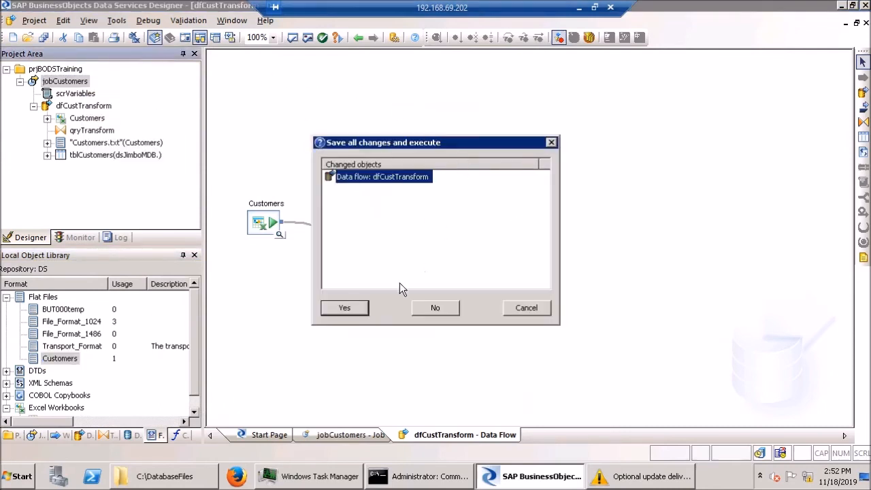
left_click(353, 312)
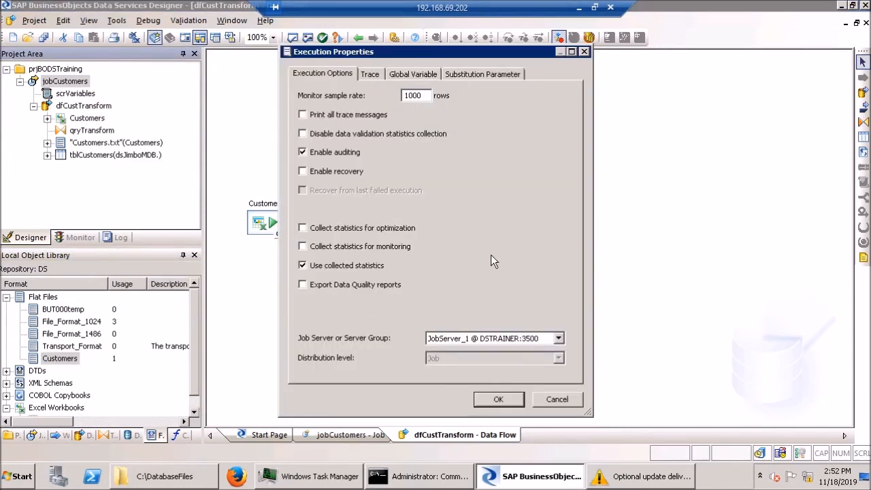
left_click(503, 398)
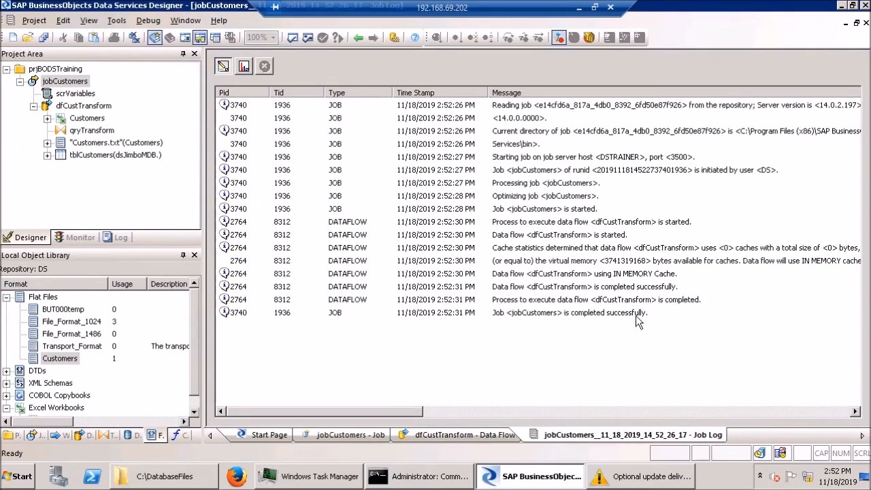
- Open Customers.txt from C:\DatabaseFiles to examine the exported rows, then close it and return to the Designer
left_click(194, 474)
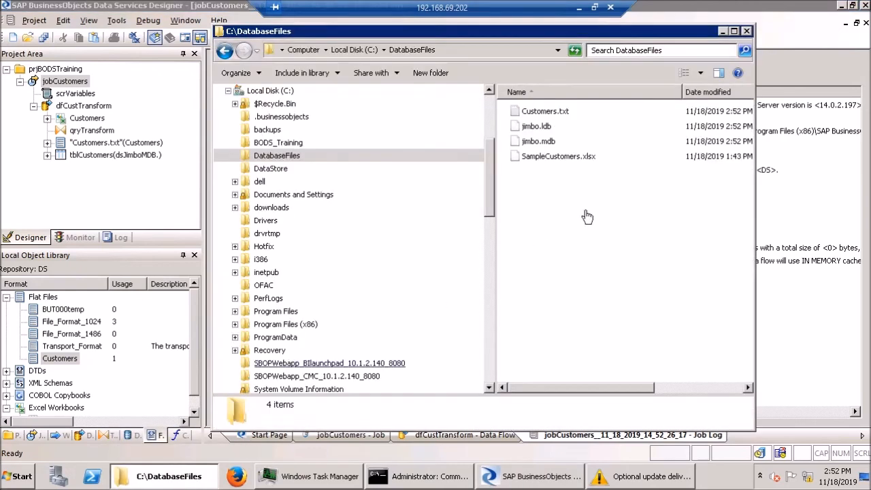
double_click(553, 113)
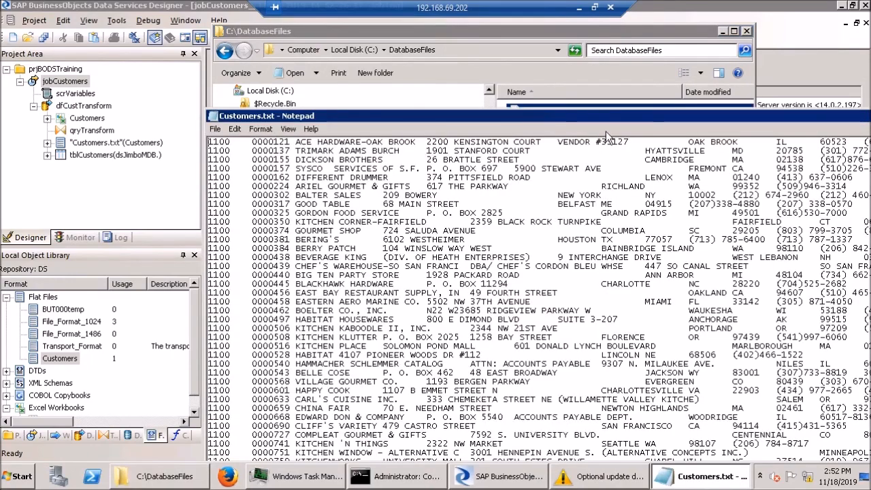
left_click_drag(609, 119, 468, 33)
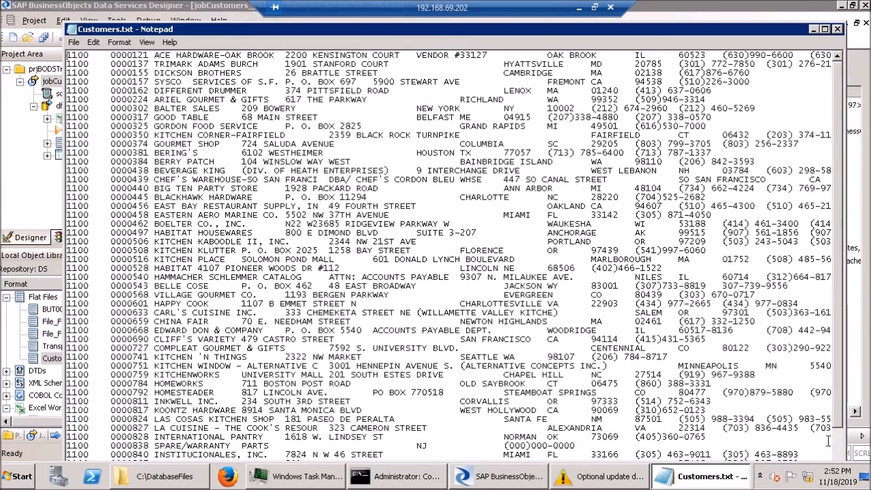
scroll(825, 441, "down", 2)
scroll(827, 302, "up", 2)
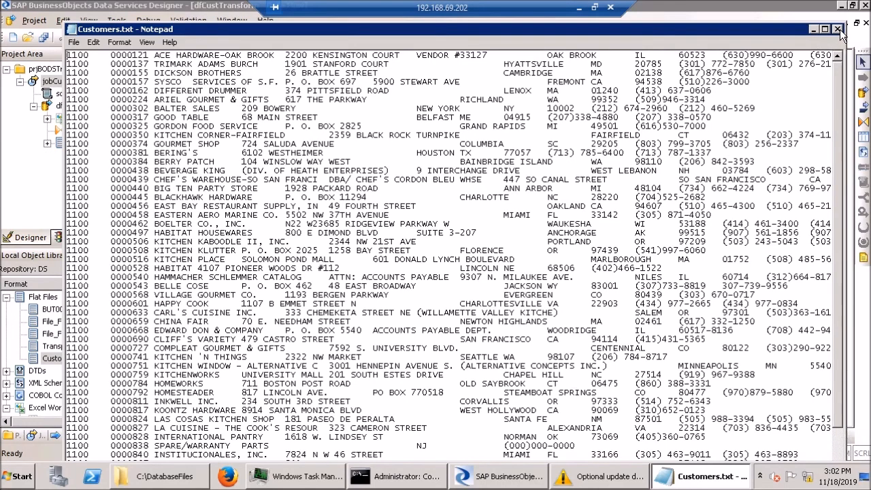
left_click(837, 30)
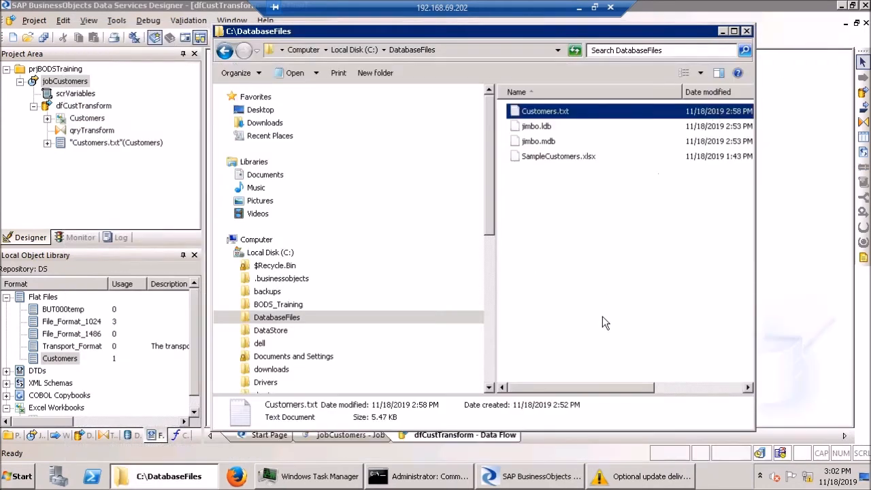
left_click(777, 41)
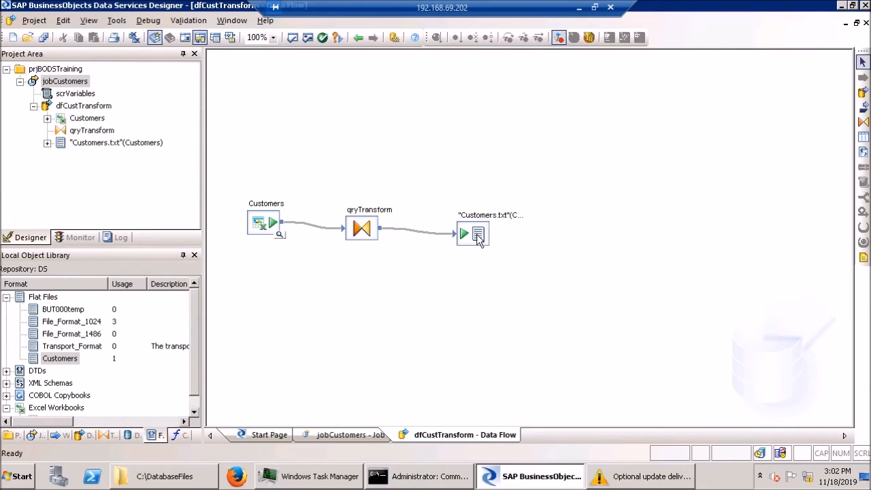
- Set Write row header to Yes in the Customers file format, then save and close it
right_click(59, 363)
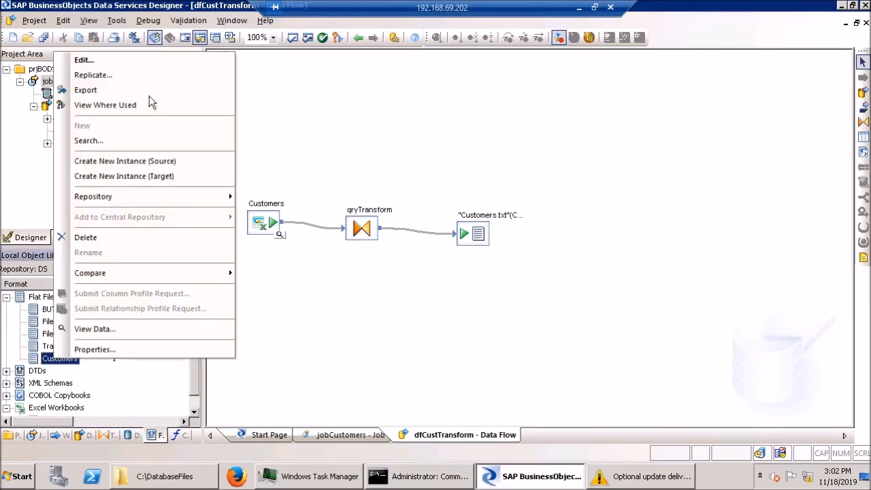
left_click(130, 60)
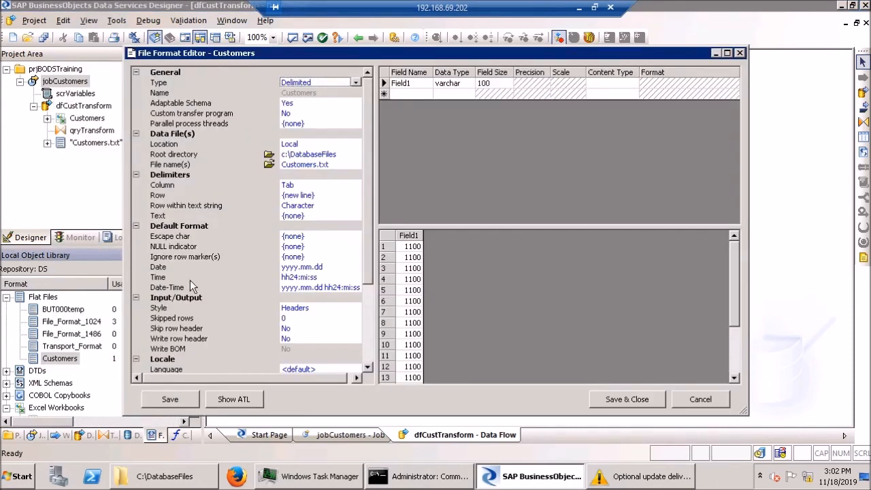
left_click(307, 339)
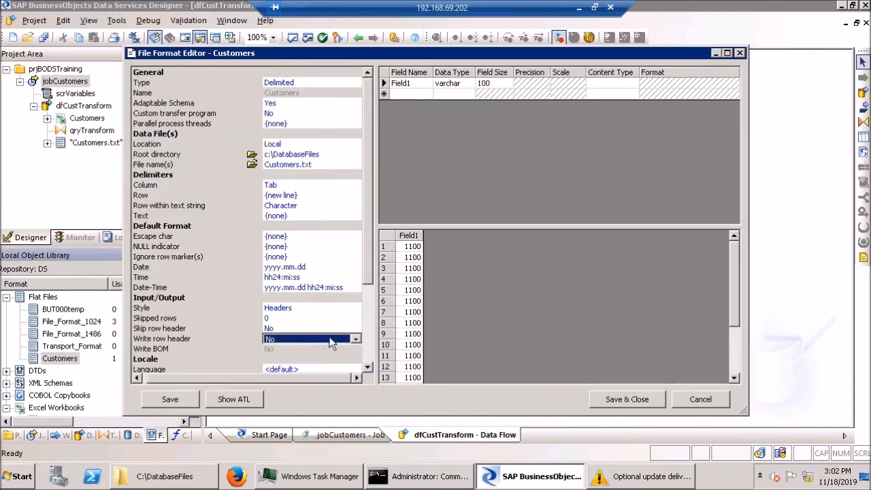
left_click(357, 340)
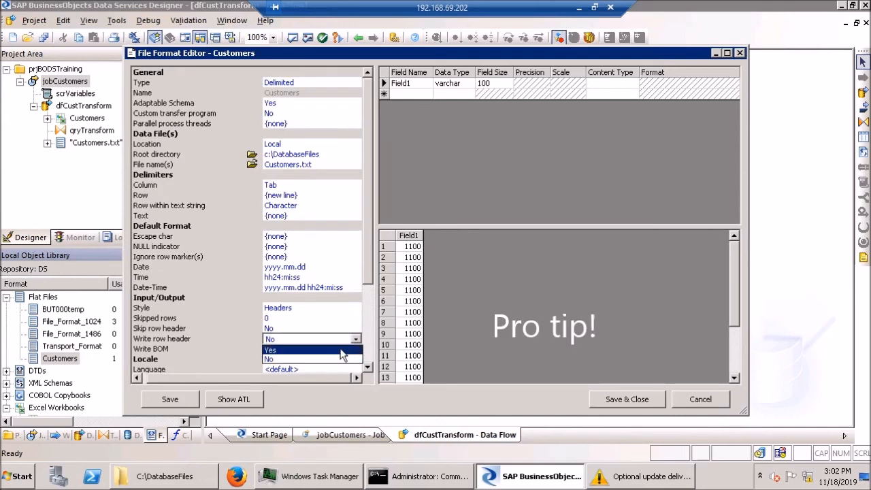
left_click(343, 349)
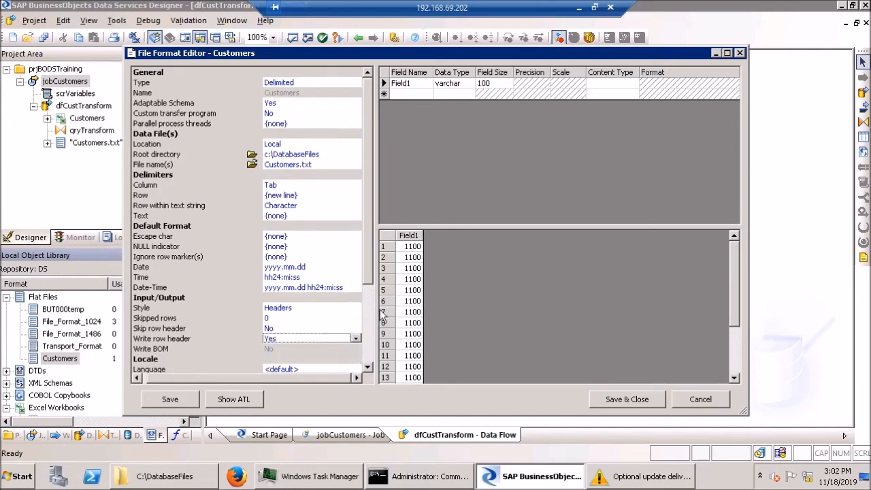
left_click(616, 401)
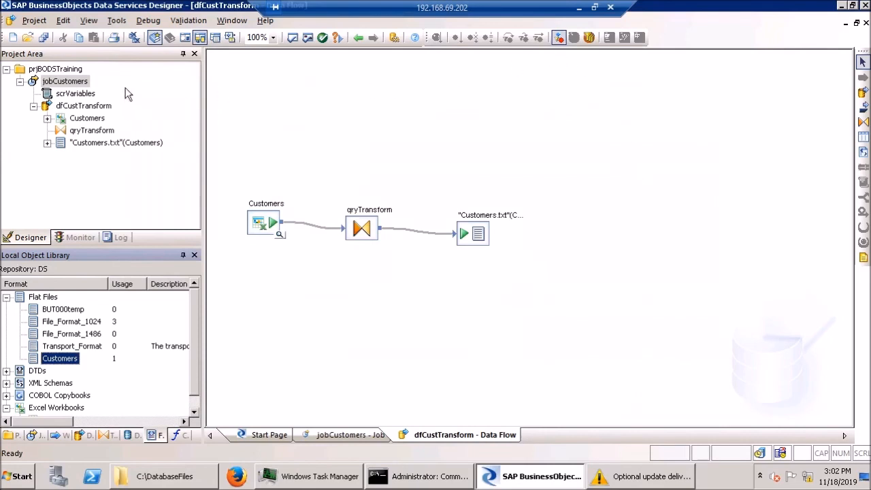
- Execute jobCustomers with the default options to regenerate Customers.txt with a header row
right_click(70, 82)
left_click(105, 88)
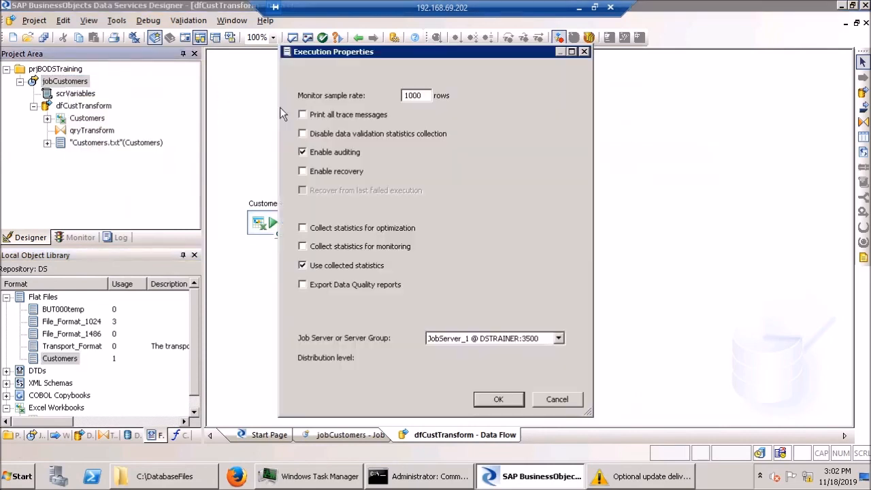
left_click(500, 399)
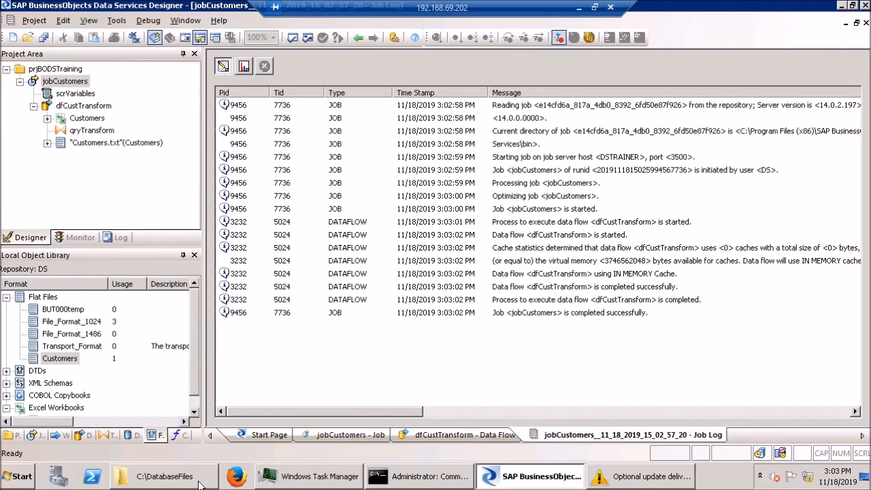
- Open the regenerated Customers.txt, highlight its first line to check the column headings, and minimize the remote session
left_click(163, 476)
double_click(534, 112)
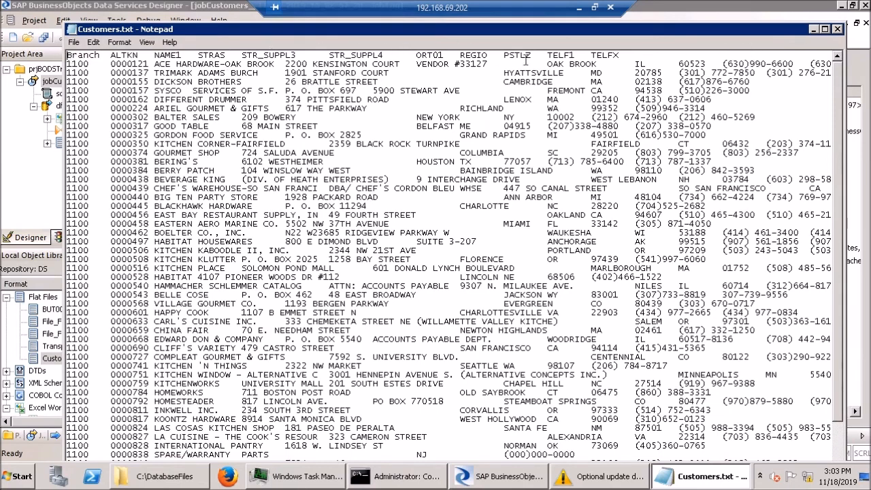
key("shift+End")
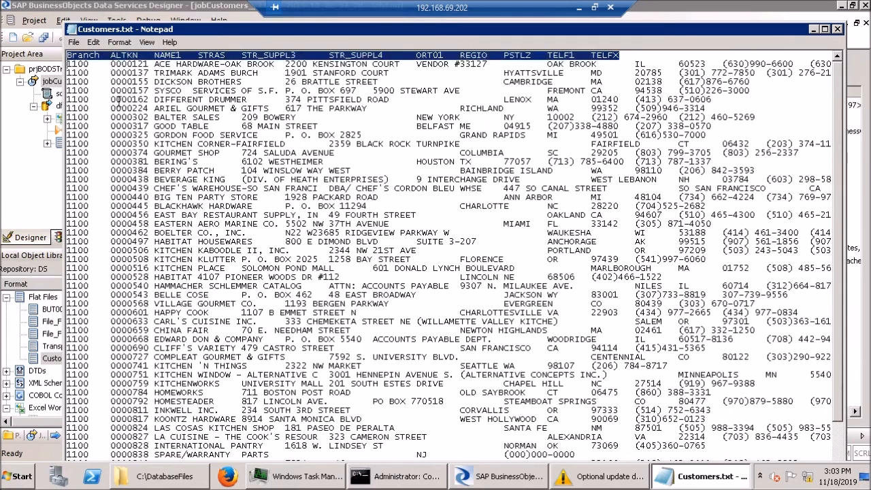
left_click(581, 6)
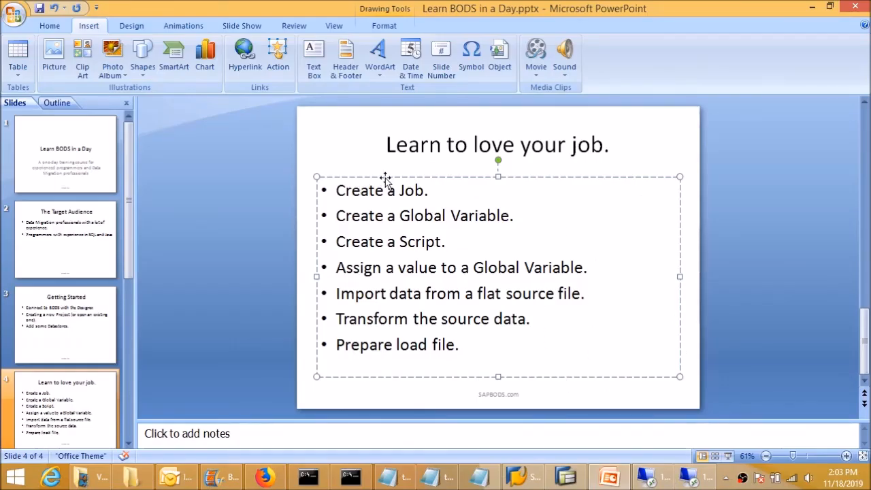